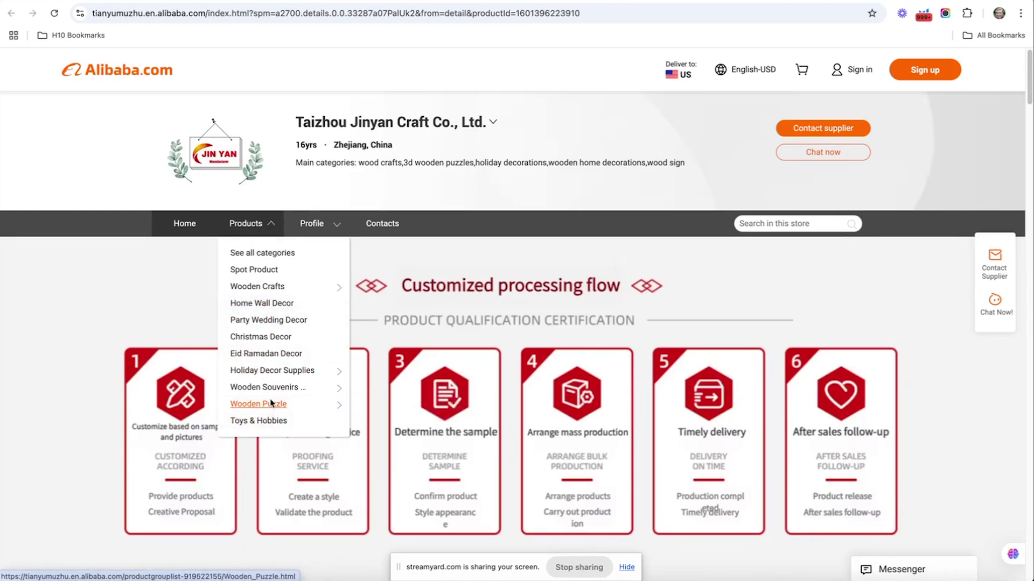
# - Open the supplier's Halloween Decor category under Holiday Decor Supplies and browse its product listings
pyautogui.moveTo(272, 408)
pyautogui.moveTo(280, 371)
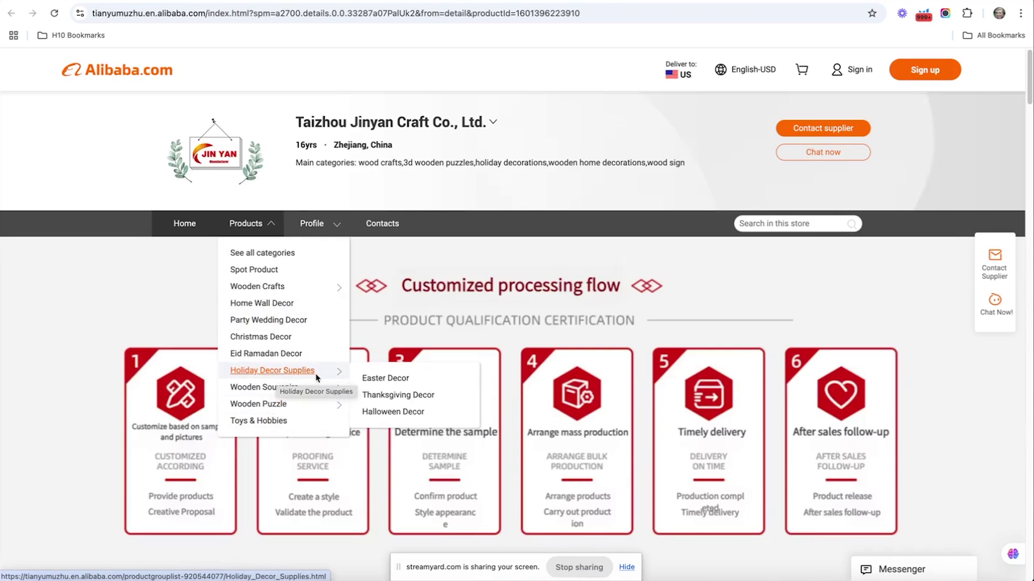
pyautogui.click(407, 413)
pyautogui.scroll(-3, 389, 318)
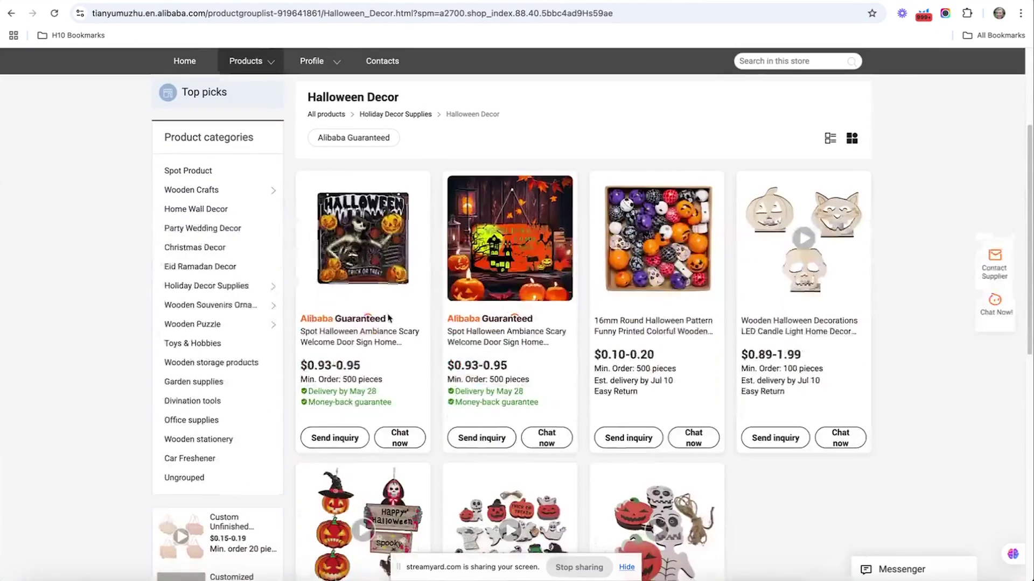
pyautogui.scroll(-9, 389, 319)
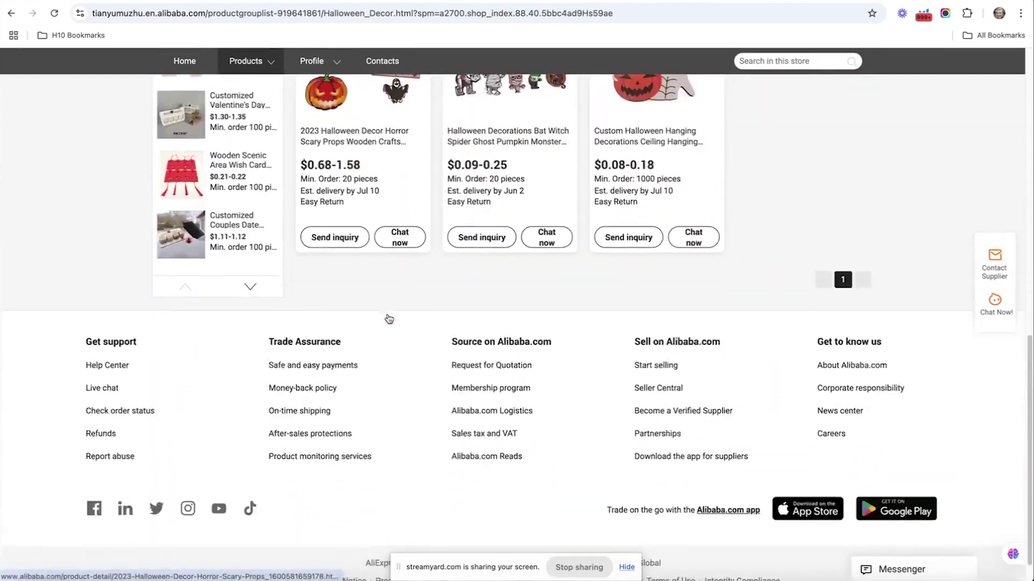
pyautogui.scroll(12, 389, 318)
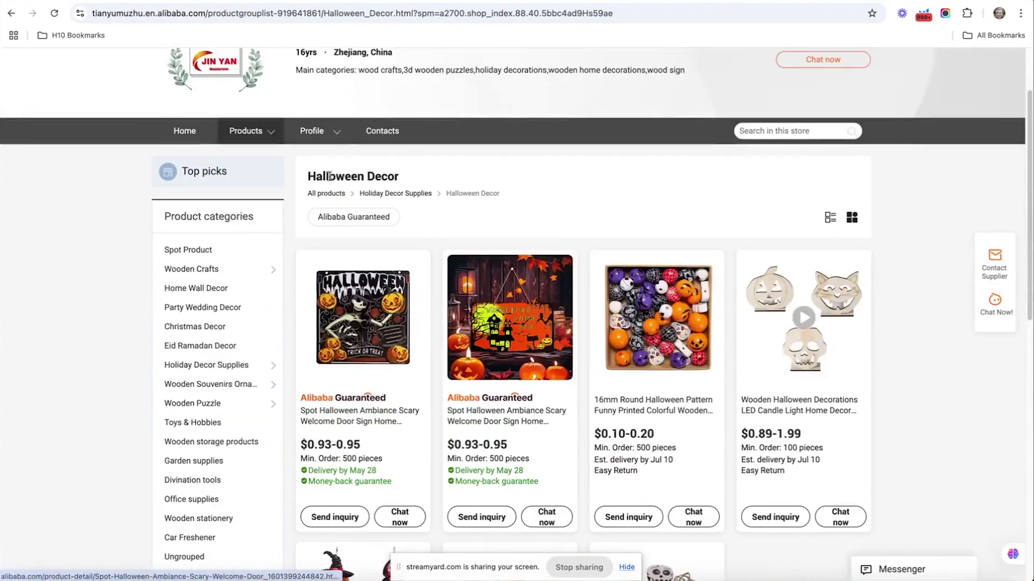
# - Open the supplier's Wooden Puzzle category and bring up the extension's Demand Analyzer for Amazon
pyautogui.click(281, 312)
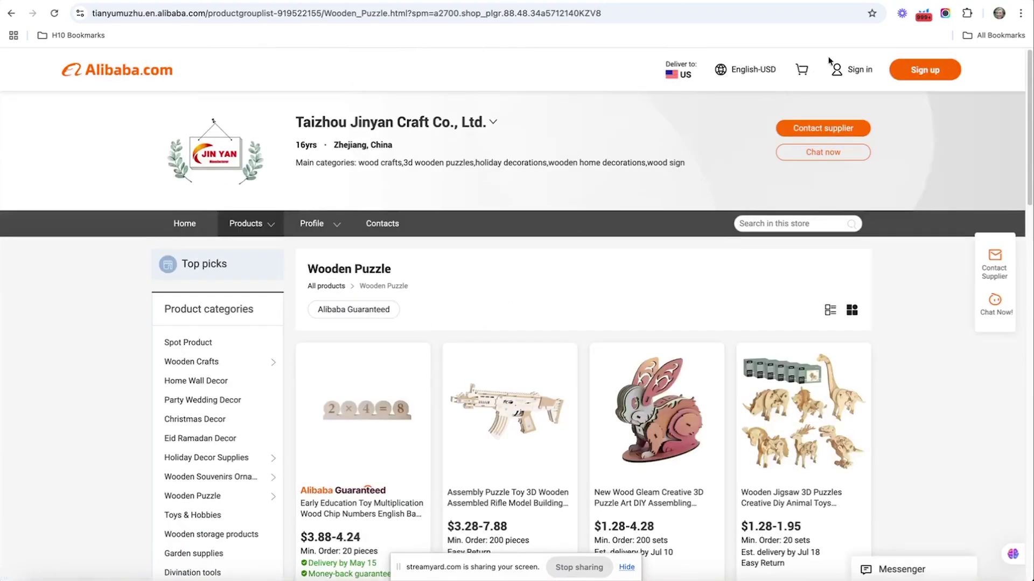
pyautogui.click(923, 17)
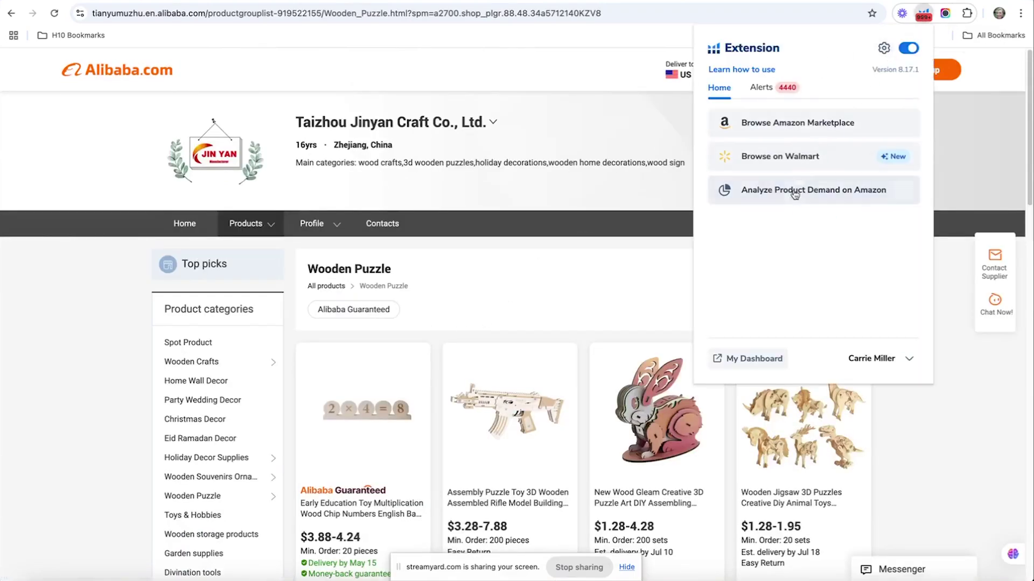
pyautogui.click(794, 199)
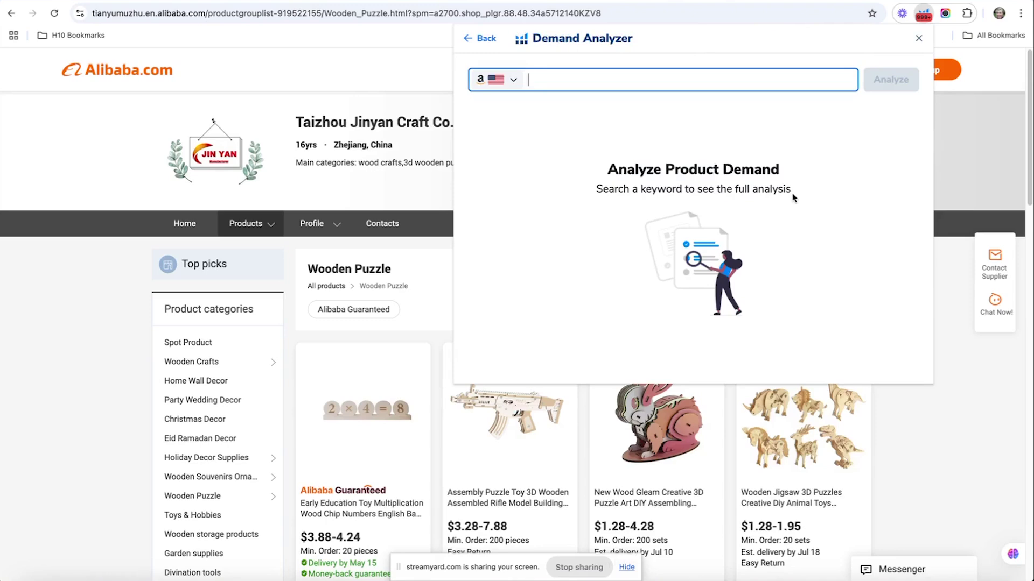
pyautogui.write('anima')
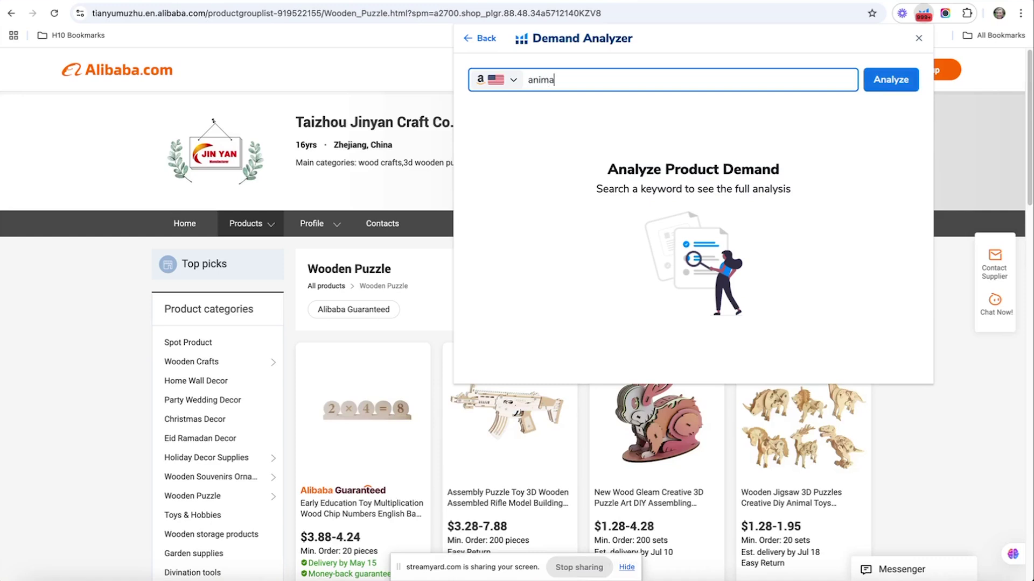
pyautogui.write('l wooden')
pyautogui.press('BackSpace')
pyautogui.press('BackSpace')
pyautogui.press('BackSpace')
pyautogui.press('BackSpace')
pyautogui.press('BackSpace')
pyautogui.press('BackSpace')
pyautogui.press('BackSpace')
pyautogui.press('BackSpace')
pyautogui.press('BackSpace')
pyautogui.press('BackSpace')
pyautogui.press('BackSpace')
pyautogui.press('BackSpace')
pyautogui.press('BackSpace')
# - Analyze Amazon demand for the keyword "wooden 3D puzzles", preview some top products, and leave the analyzer
pyautogui.write('wooden 3D puzzles')
pyautogui.click(897, 89)
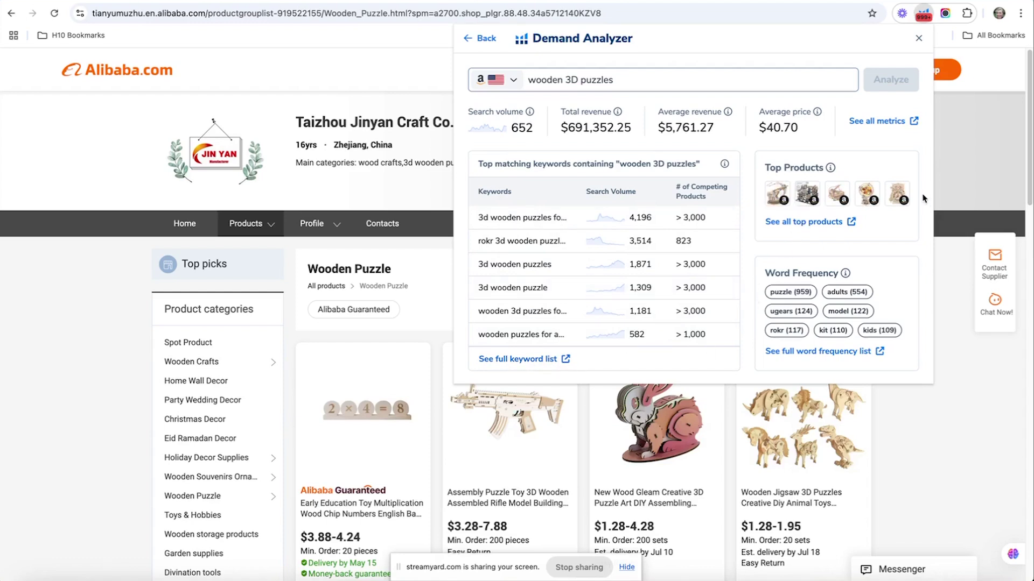
pyautogui.moveTo(777, 199)
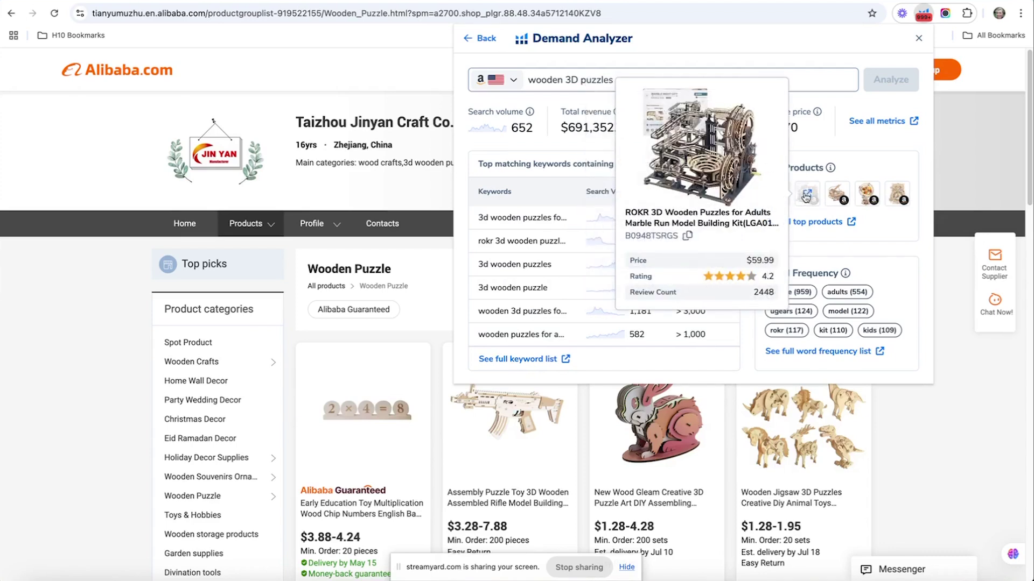
pyautogui.moveTo(840, 196)
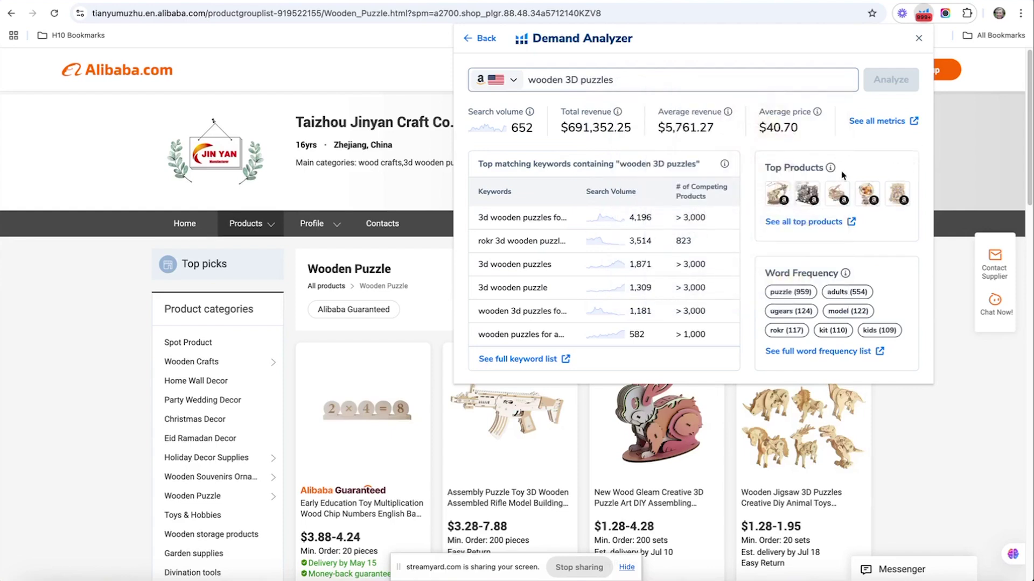
pyautogui.click(395, 80)
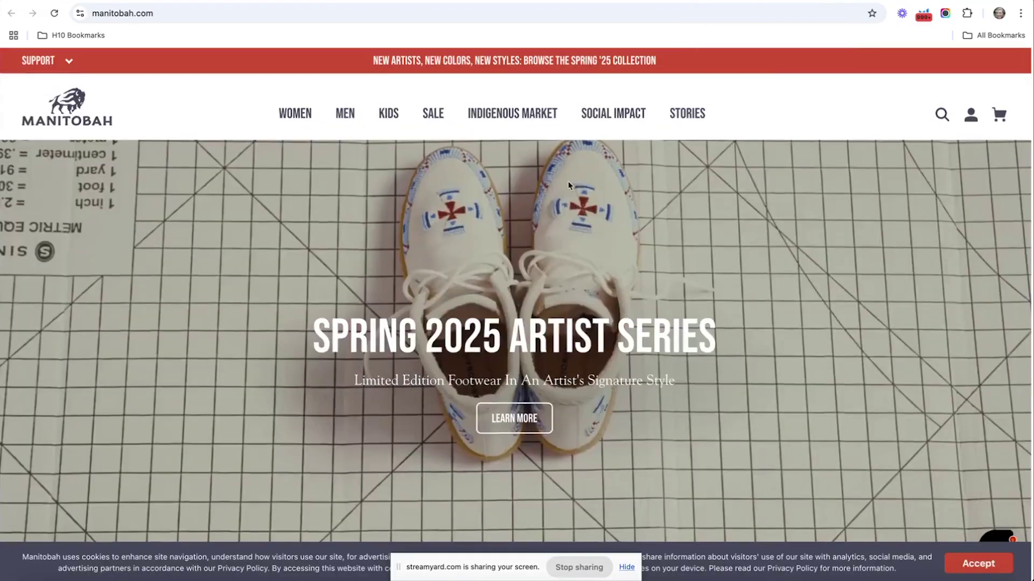
# - Open the women's footwear collection on the Manitobah site and view its first products
pyautogui.scroll(-1, 290, 131)
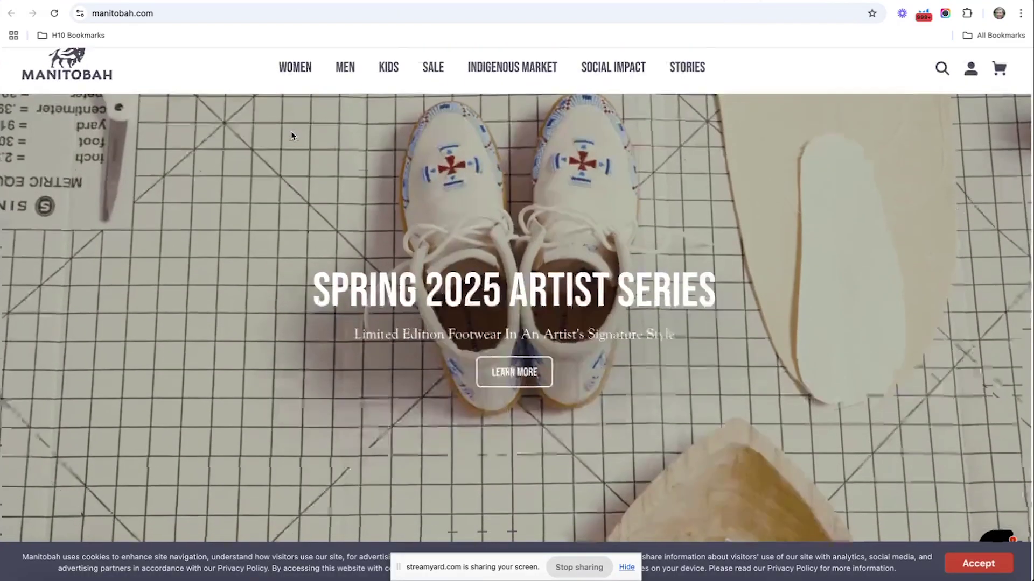
pyautogui.moveTo(300, 100)
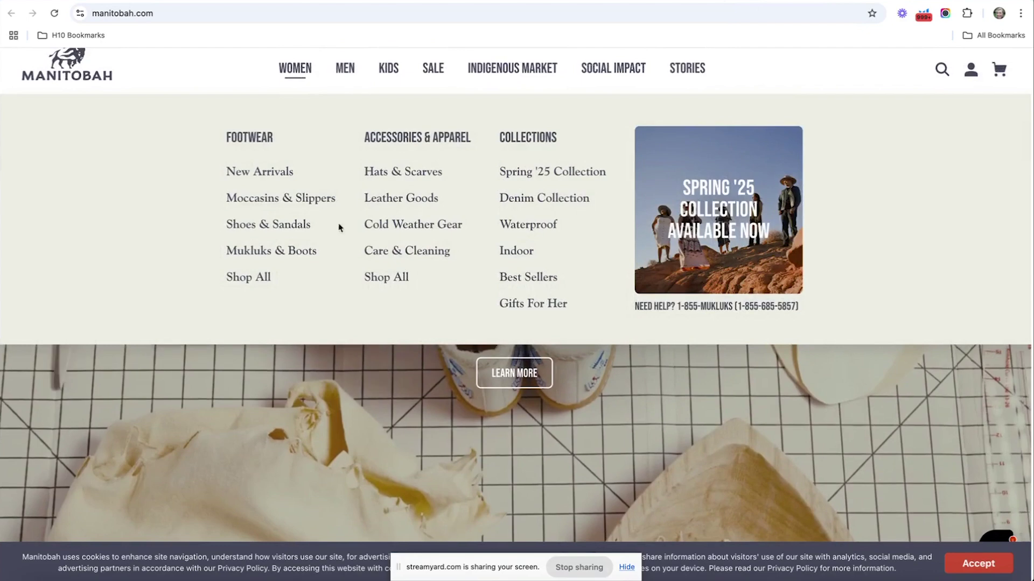
pyautogui.click(297, 75)
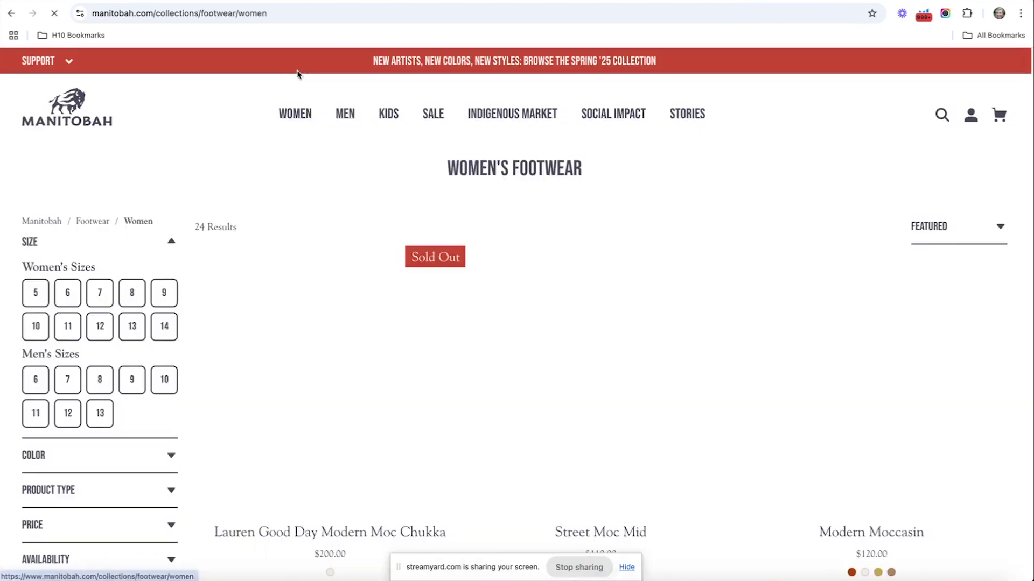
pyautogui.scroll(-2, 679, 210)
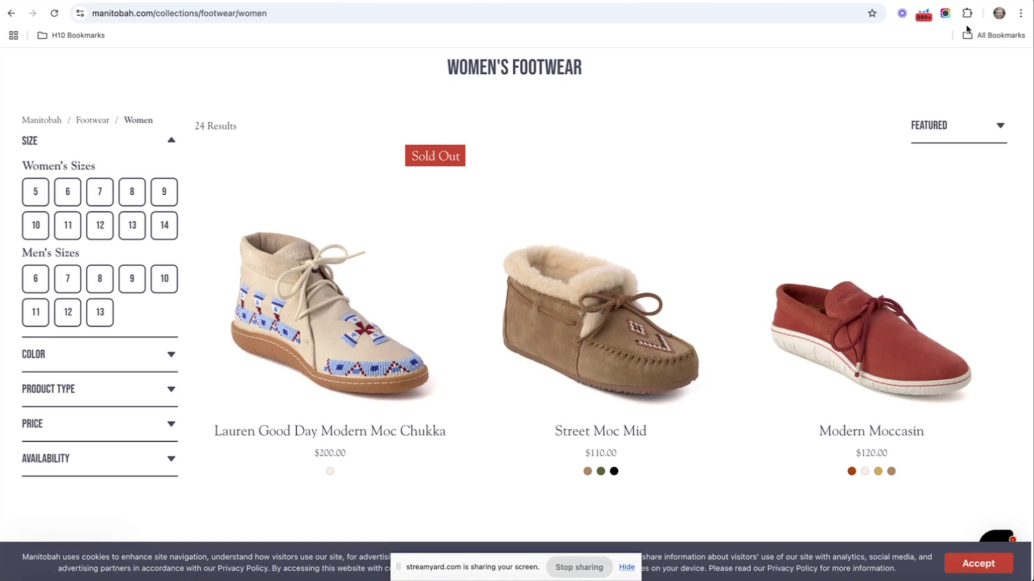
# - Run the Demand Analyzer on Amazon for the keyword "moccasins", and close it after viewing the analysis
pyautogui.click(923, 16)
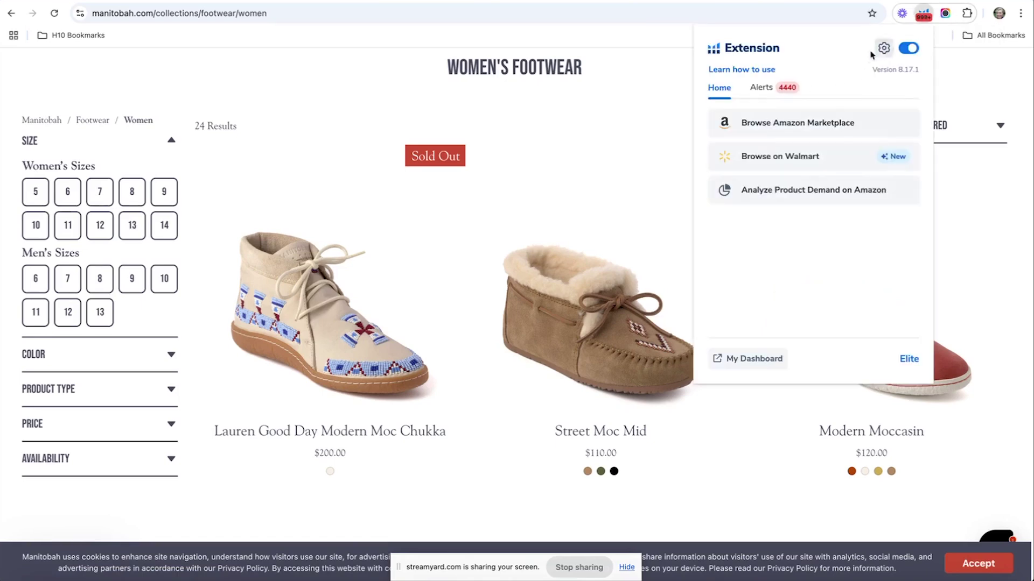
pyautogui.click(802, 200)
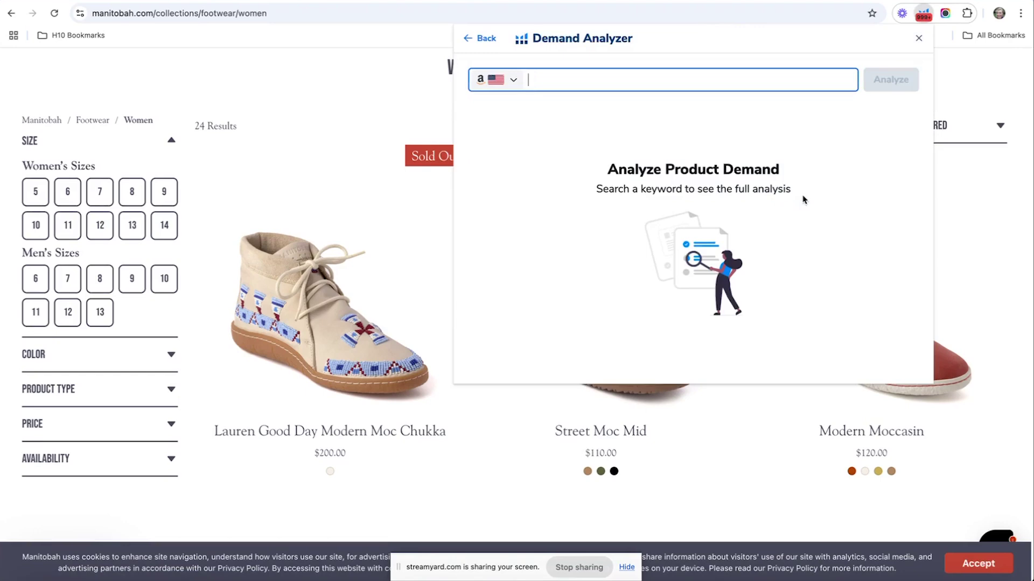
pyautogui.write('moco')
pyautogui.press('BackSpace')
pyautogui.write('asssins')
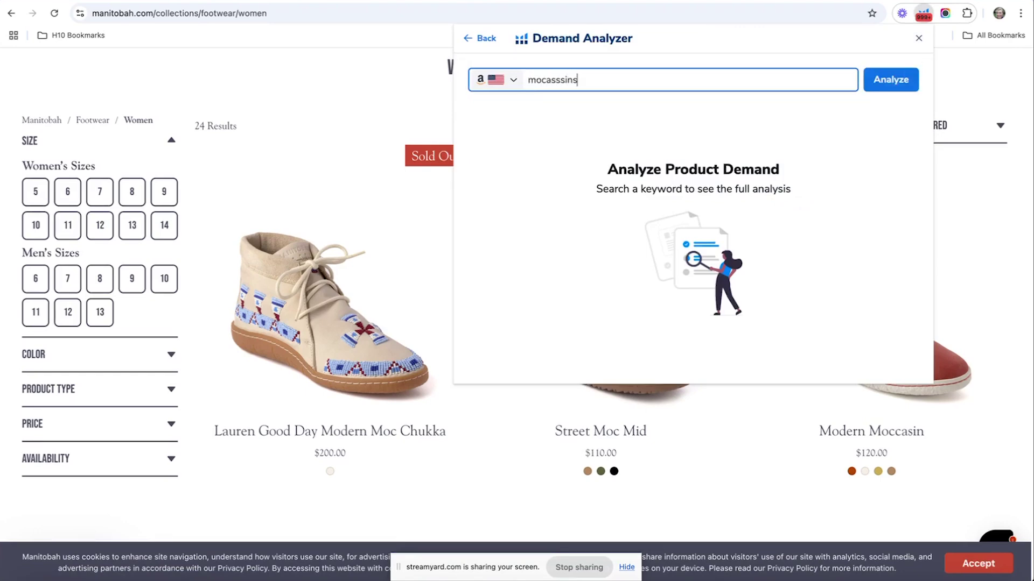
pyautogui.click(885, 84)
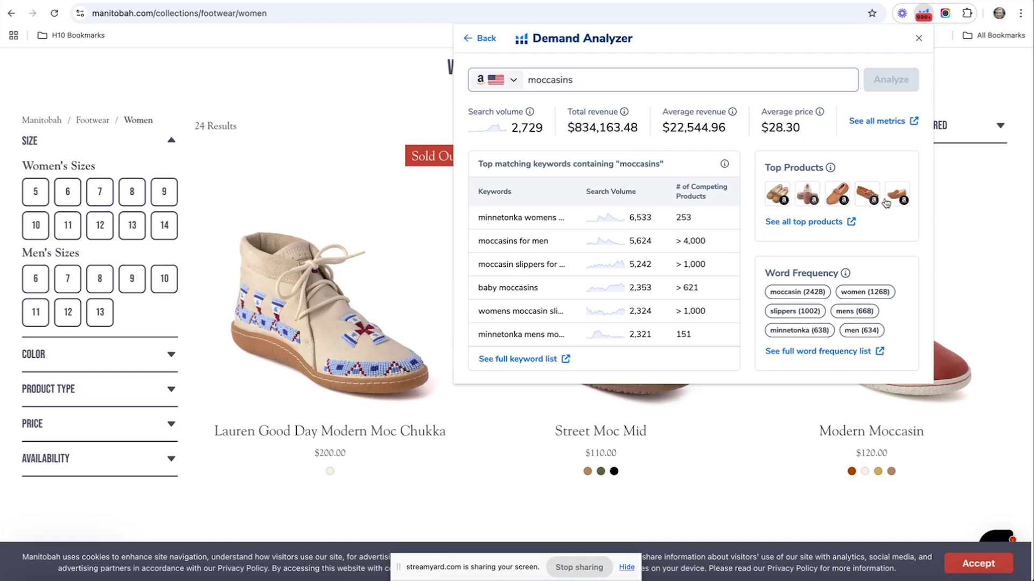
pyautogui.click(919, 38)
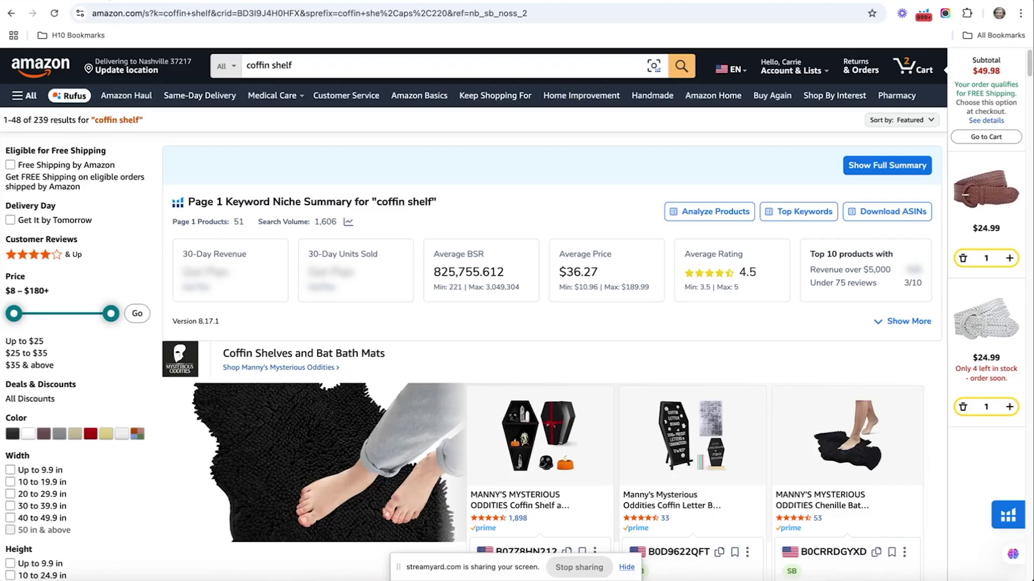
# - Load the 30-day sales data for the nanayo makeup coffin shelf and the Amazon Basics 3-shelf unit in the search results
pyautogui.scroll(-8, 388, 202)
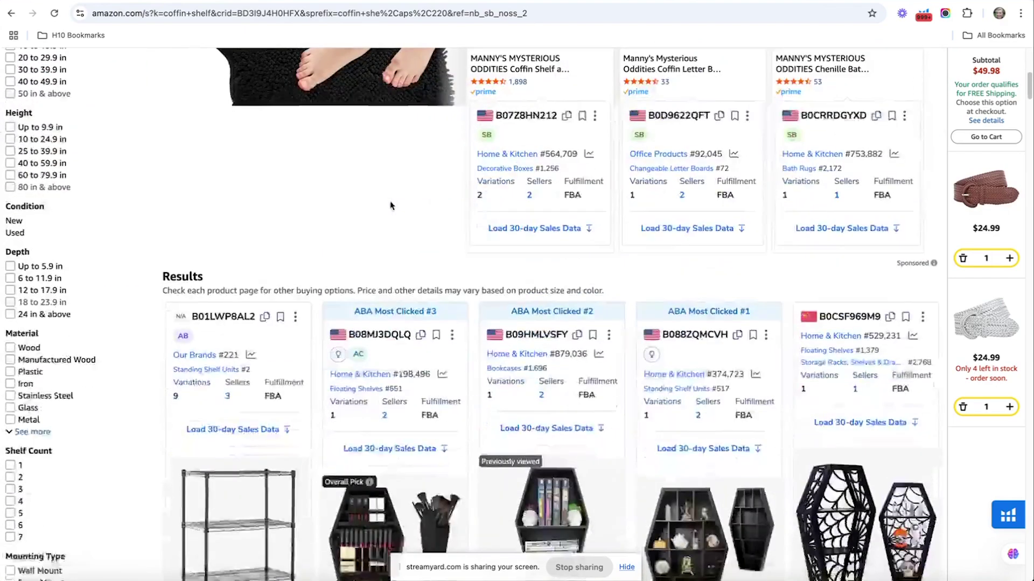
pyautogui.scroll(-5, 391, 206)
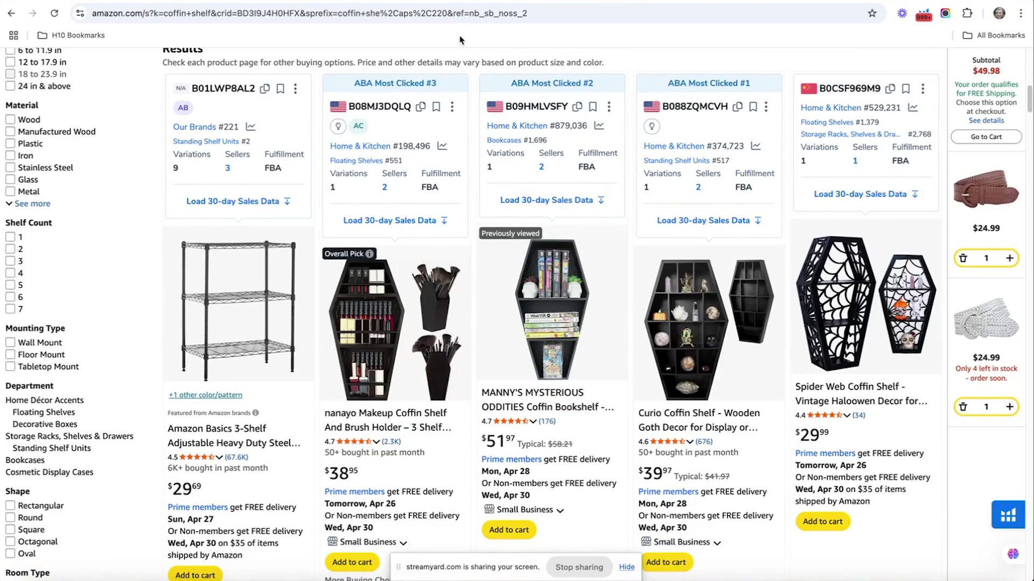
pyautogui.moveTo(588, 89)
pyautogui.click(412, 221)
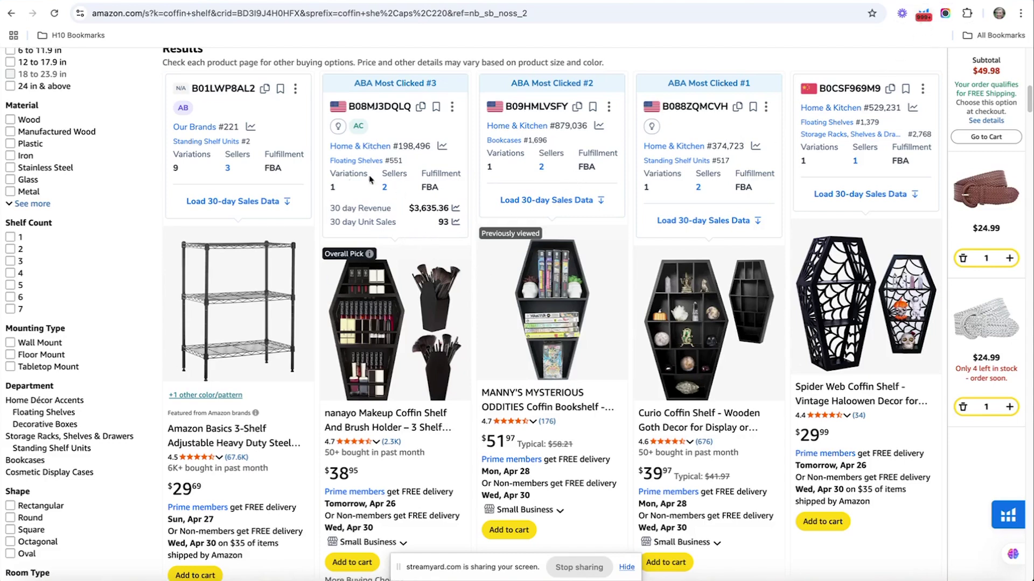
pyautogui.click(260, 204)
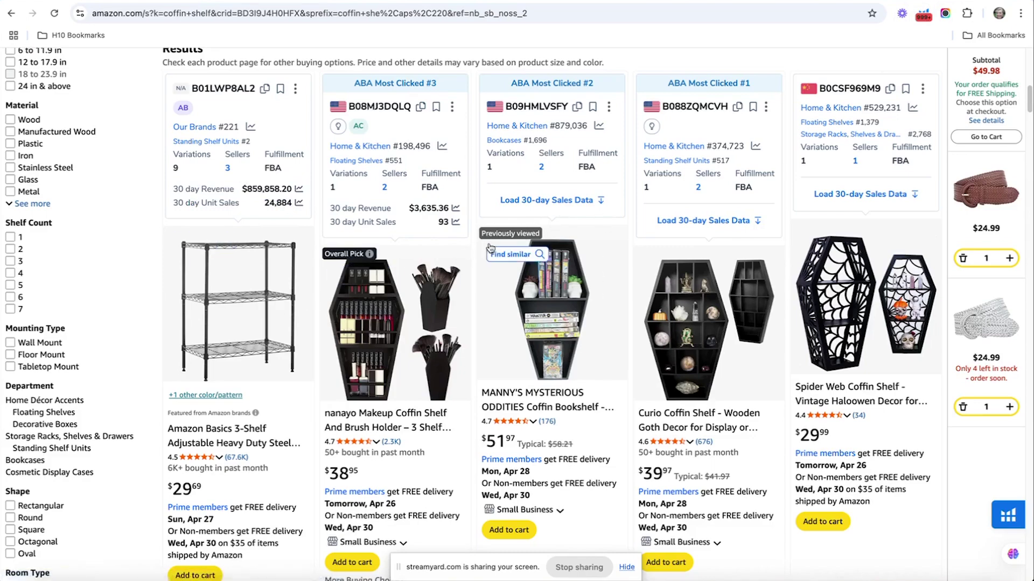
# - Expand the page 1 keyword niche summary for "coffin shelf" and load its full summary
pyautogui.scroll(1, 499, 251)
pyautogui.scroll(10, 499, 251)
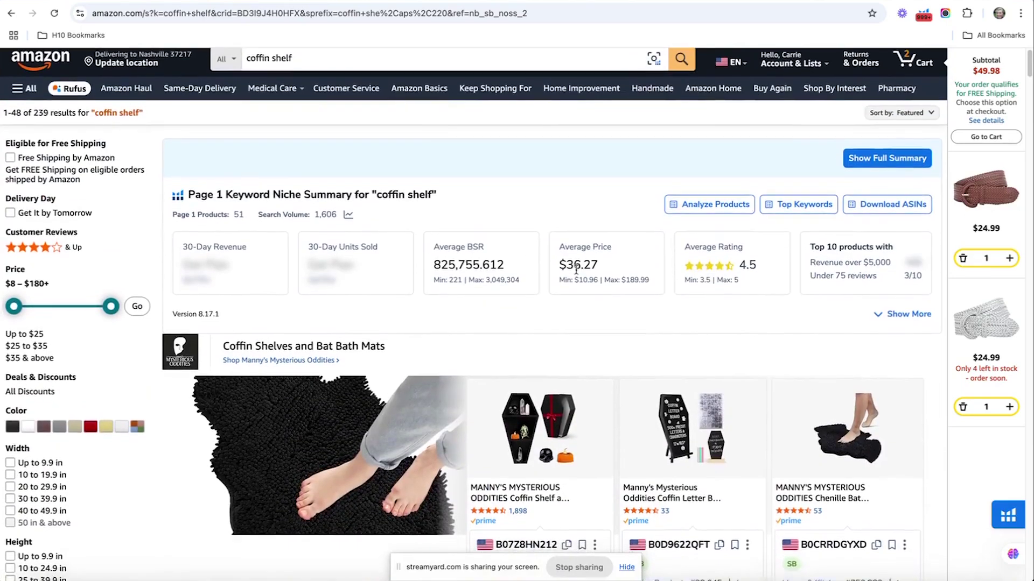
pyautogui.scroll(-1, 670, 269)
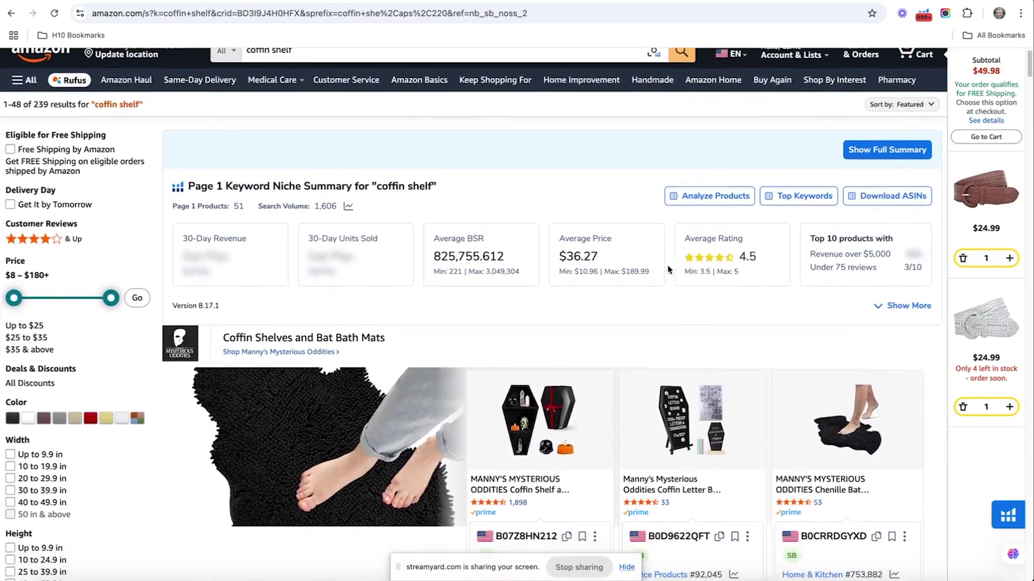
pyautogui.click(899, 306)
pyautogui.scroll(-2, 426, 320)
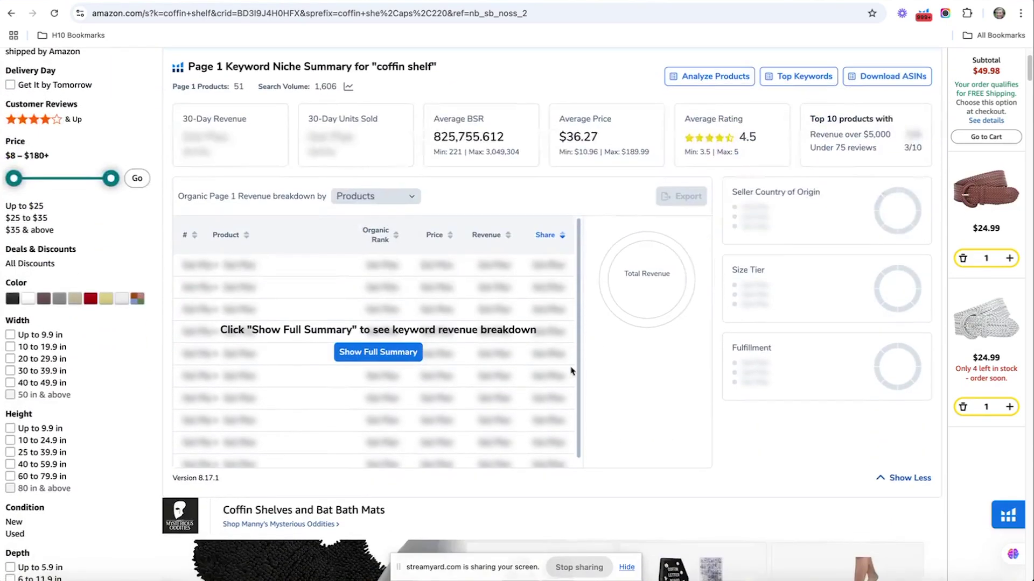
pyautogui.click(387, 354)
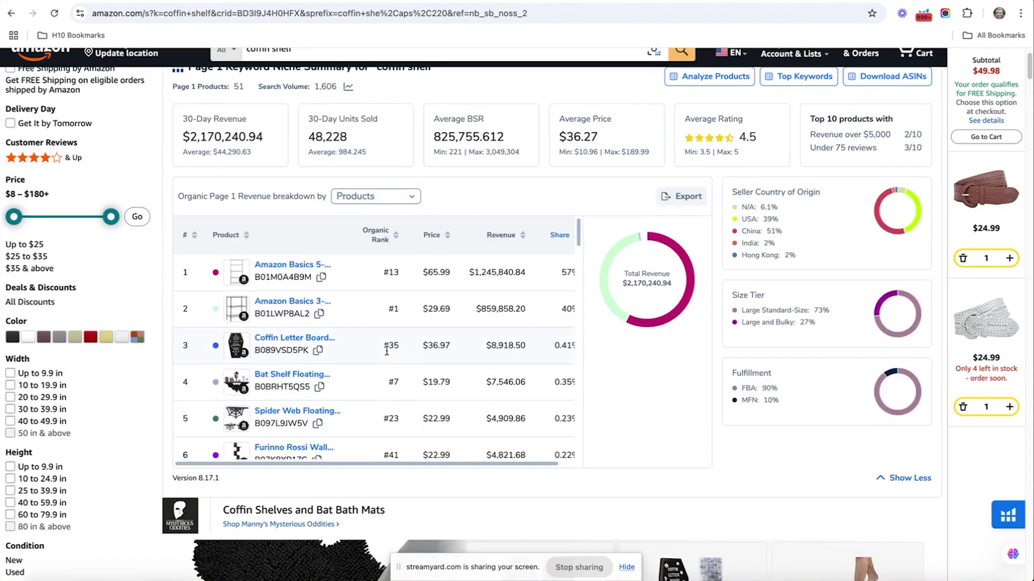
# - Examine the niche's revenue chart, seller origin and product revenue shares, and open the grouping options of the revenue breakdown
pyautogui.scroll(1, 387, 351)
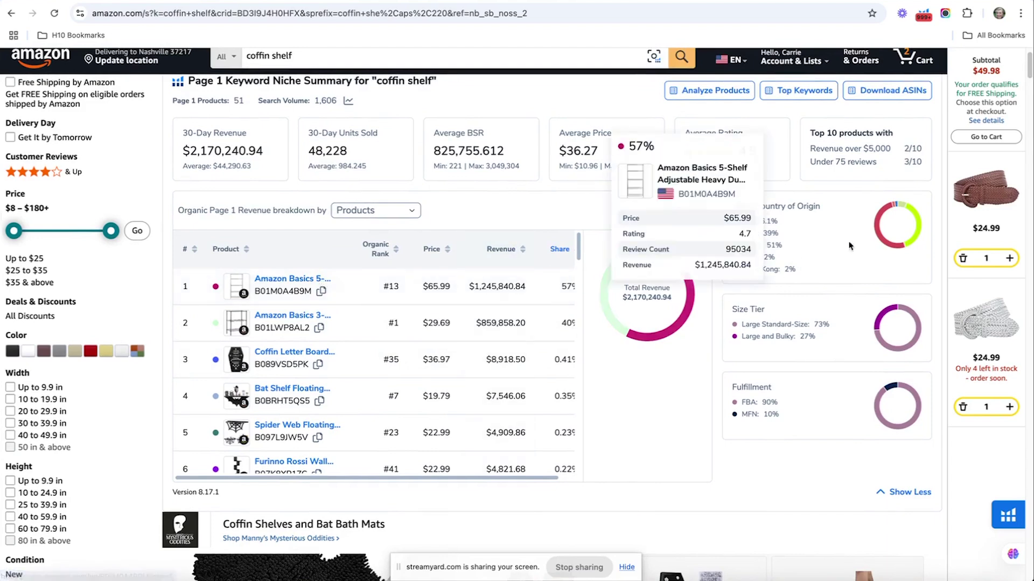
pyautogui.moveTo(882, 228)
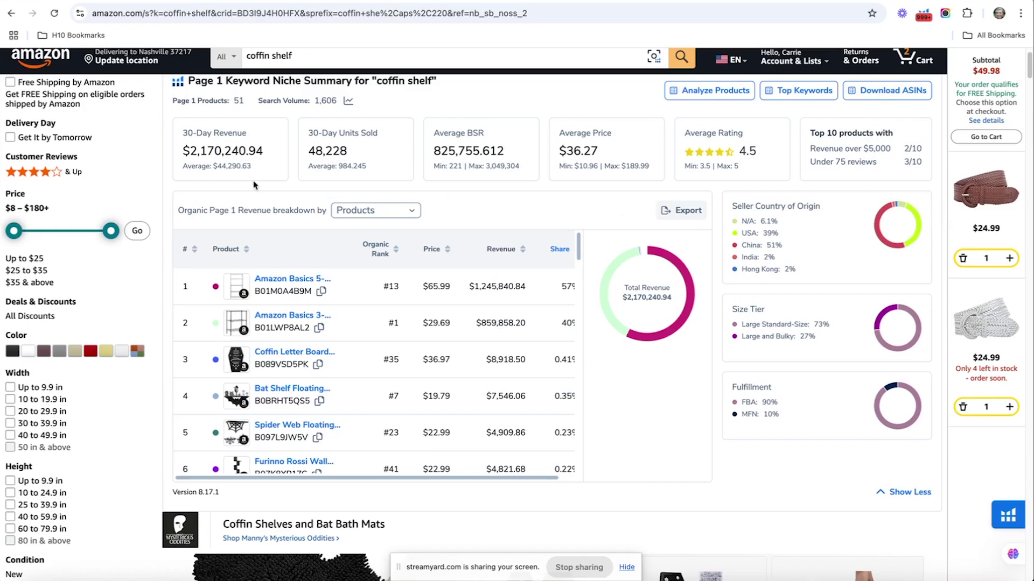
pyautogui.moveTo(686, 287)
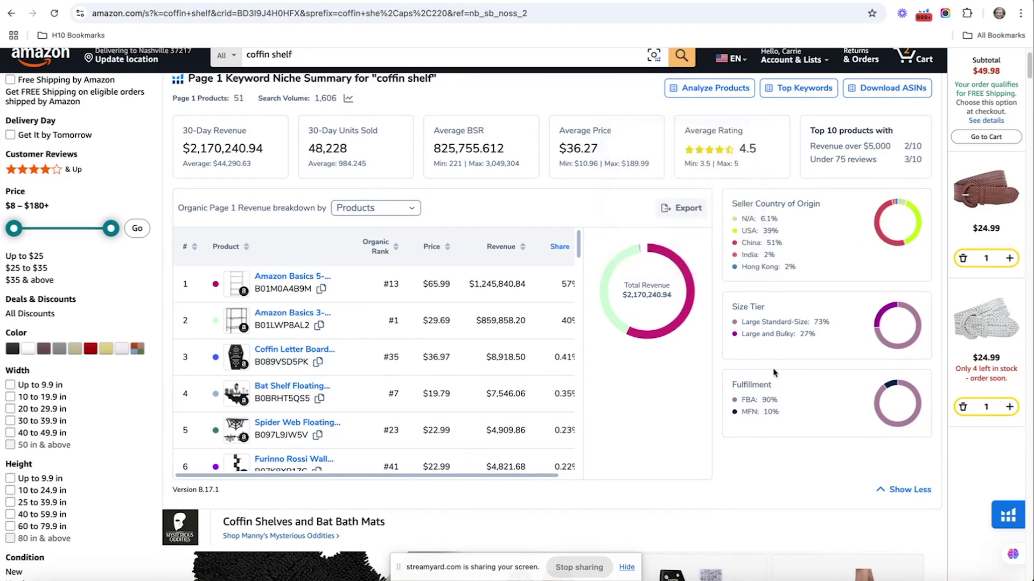
pyautogui.scroll(-1, 492, 356)
pyautogui.scroll(-1, 491, 344)
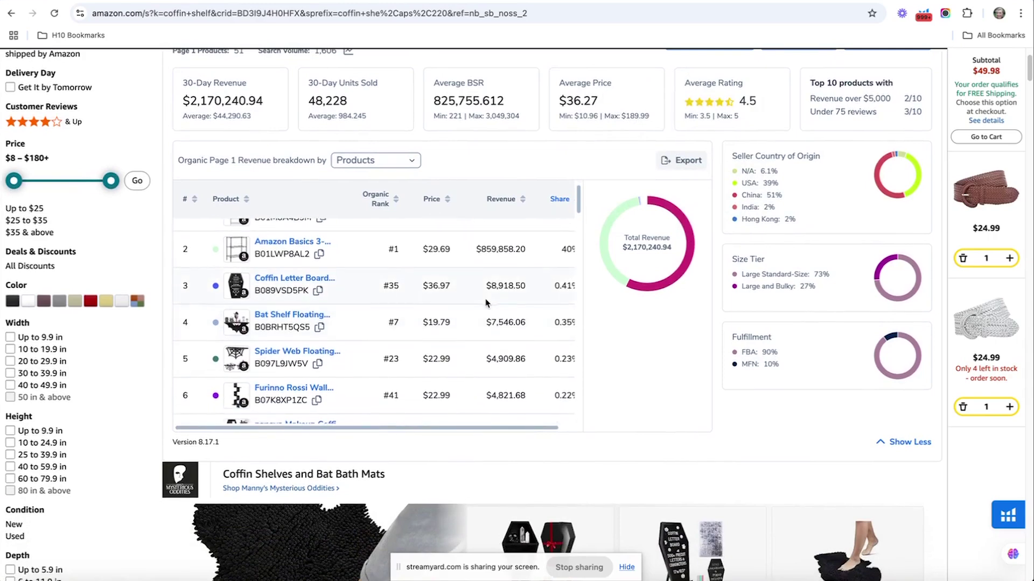
pyautogui.moveTo(453, 433); pyautogui.dragTo(494, 431)
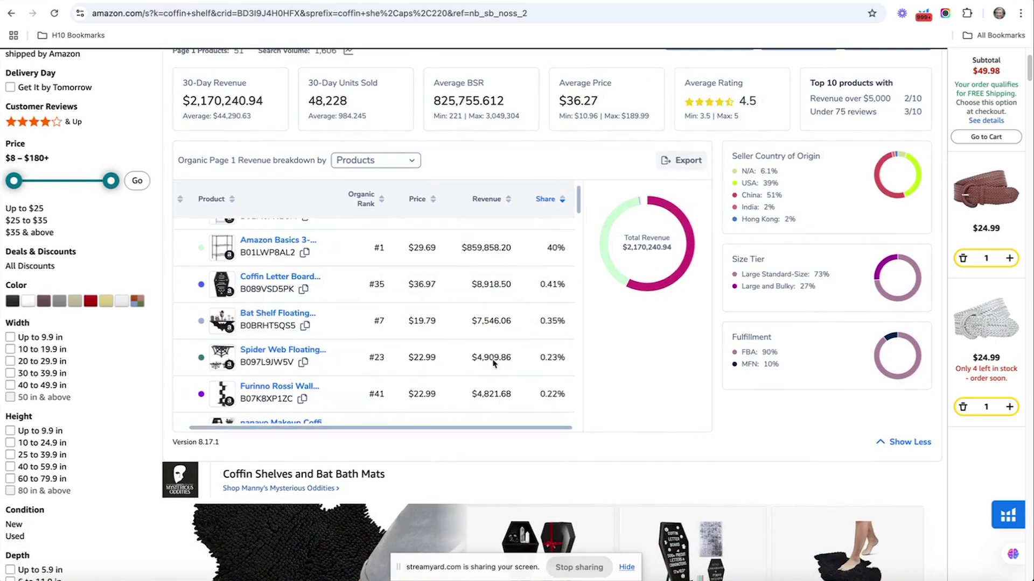
pyautogui.scroll(1, 492, 357)
pyautogui.click(411, 161)
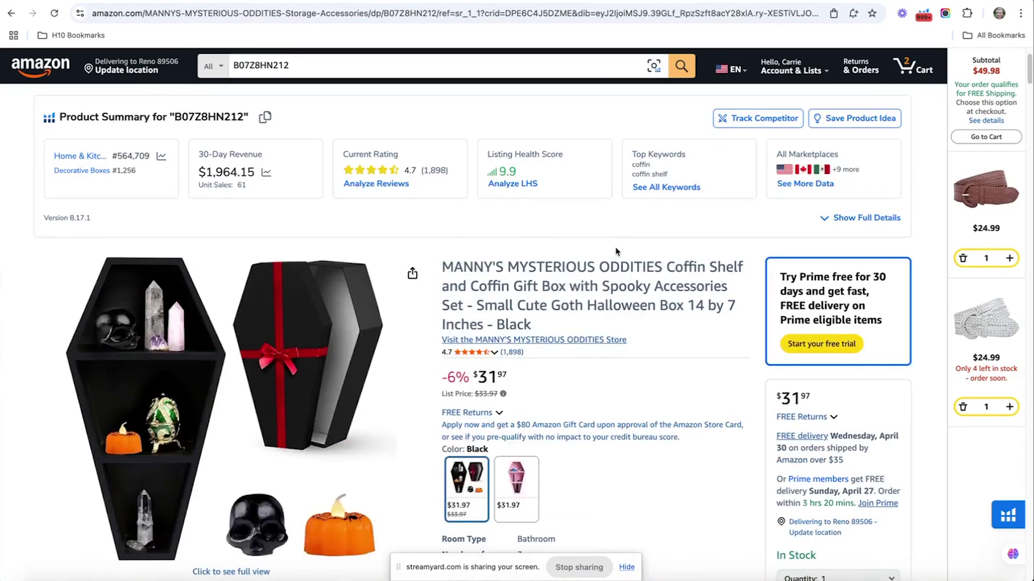
# - Open the marketplace data for the MANNY'S MYSTERIOUS ODDITIES coffin shelf from its product summary
pyautogui.scroll(-2, 617, 252)
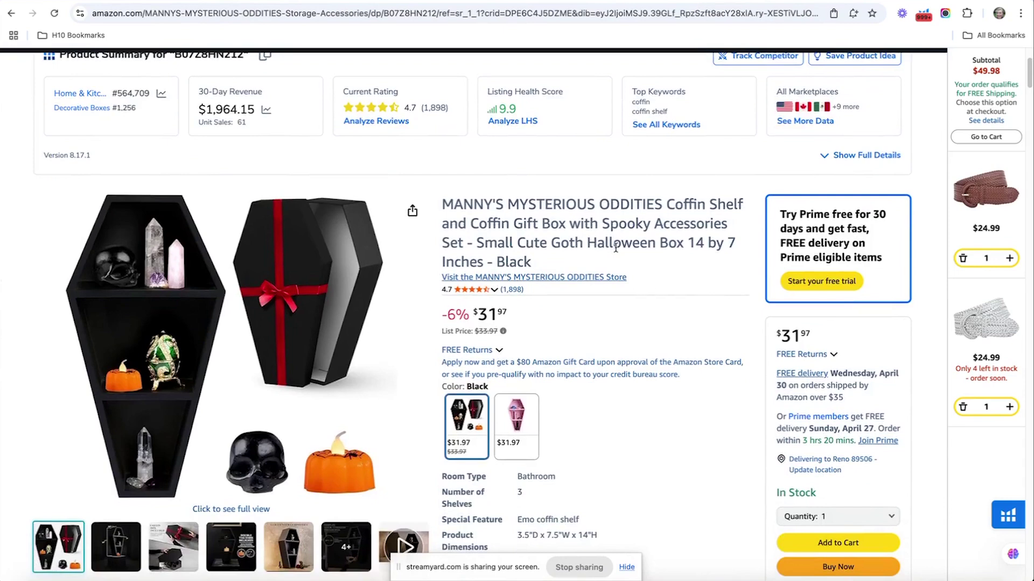
pyautogui.click(816, 123)
pyautogui.scroll(-10, 671, 301)
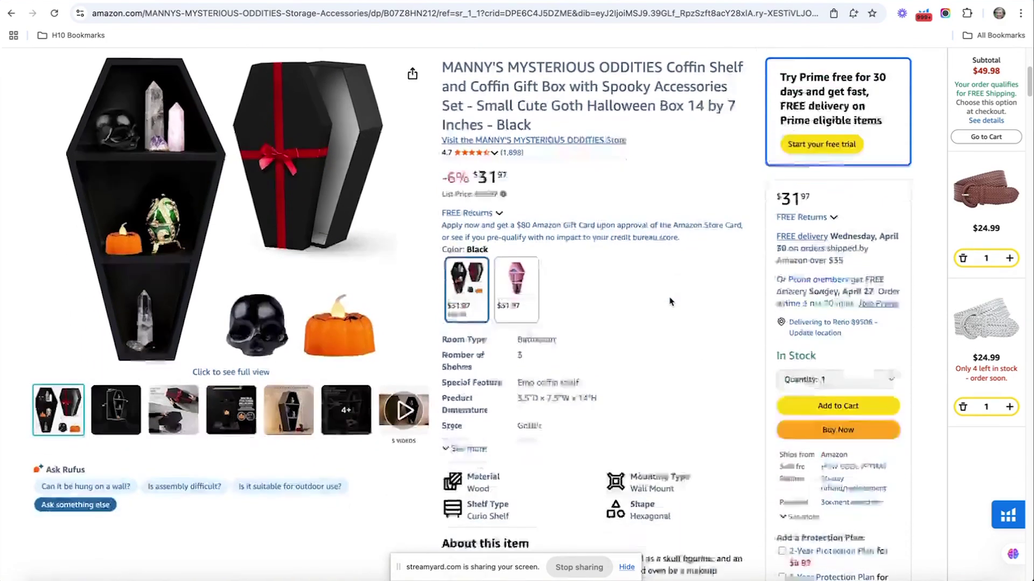
# - Look up the coffin shelf on eBay with the eBay Price Checker and return to its Amazon listing
pyautogui.scroll(-5, 482, 257)
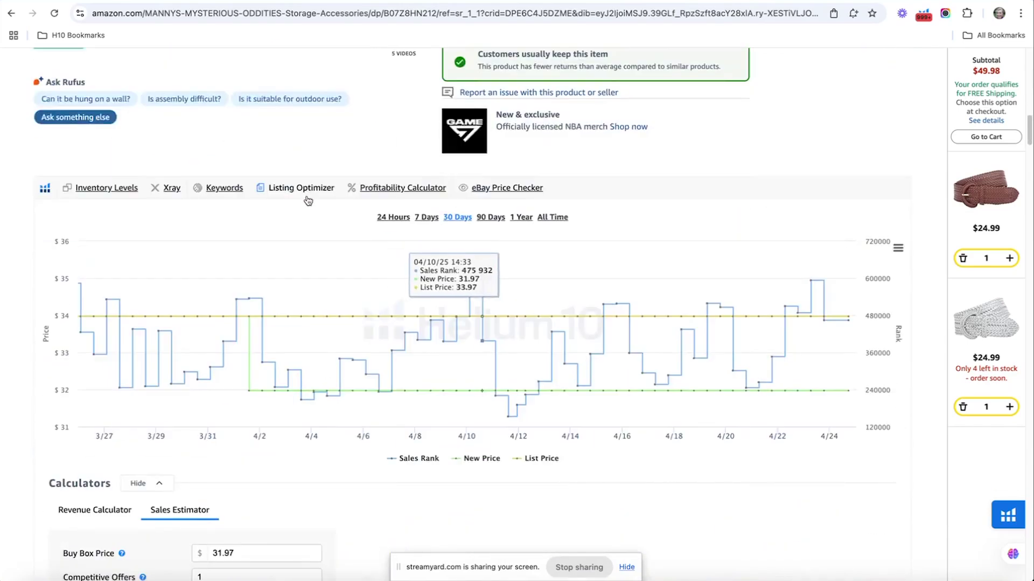
pyautogui.click(492, 192)
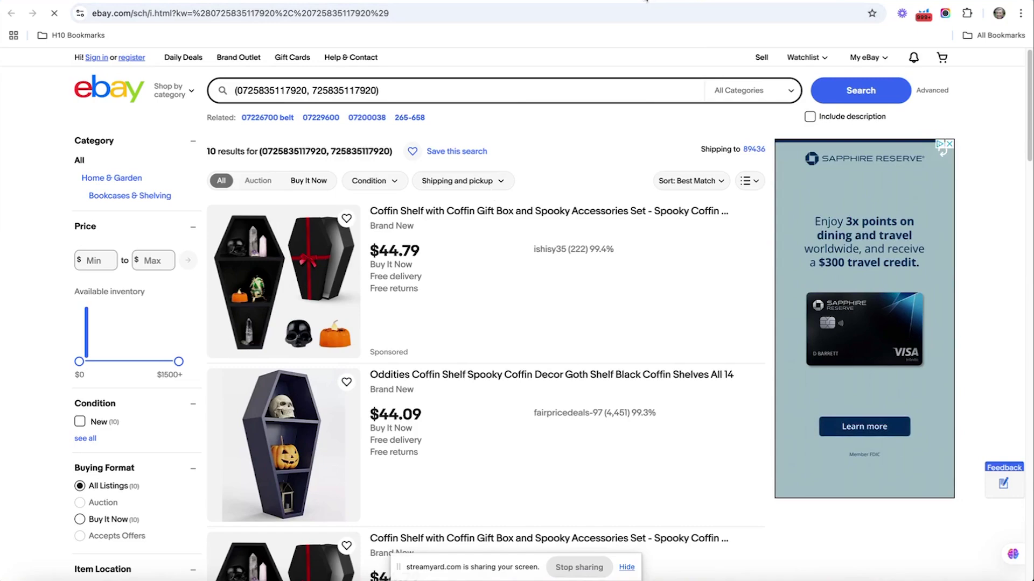
pyautogui.click(646, 1)
pyautogui.scroll(10, 624, 140)
pyautogui.scroll(-4, 632, 147)
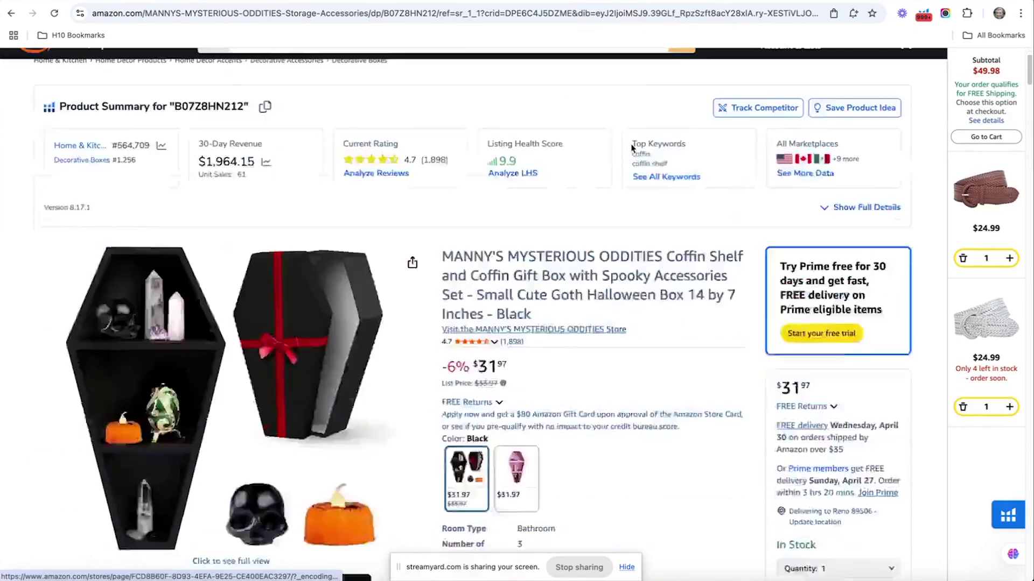
pyautogui.click(743, 1)
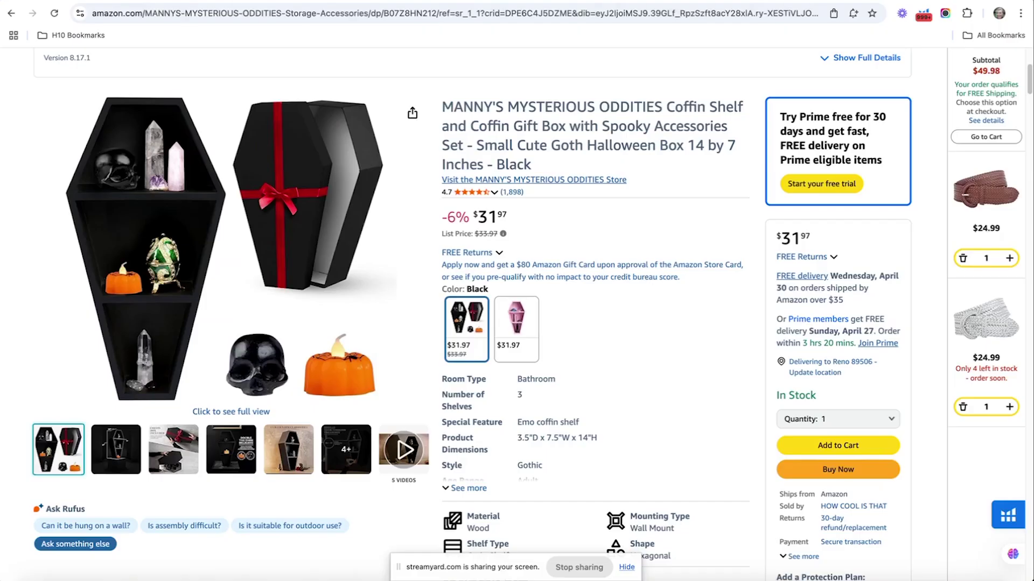
# - Check the Inventory Levels of all sellers of the coffin shelf, and close the report
pyautogui.click(923, 14)
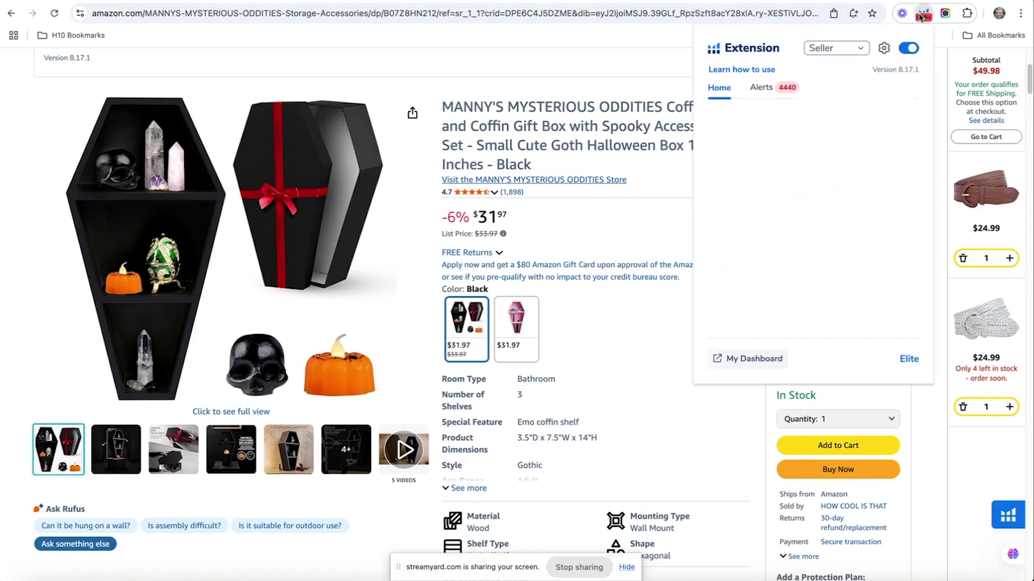
pyautogui.click(787, 286)
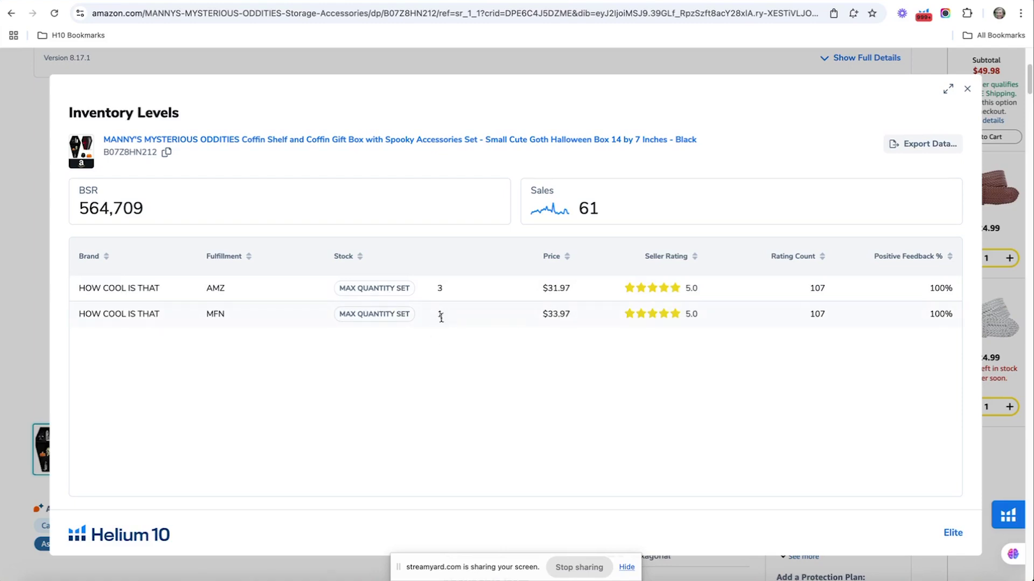
pyautogui.click(968, 90)
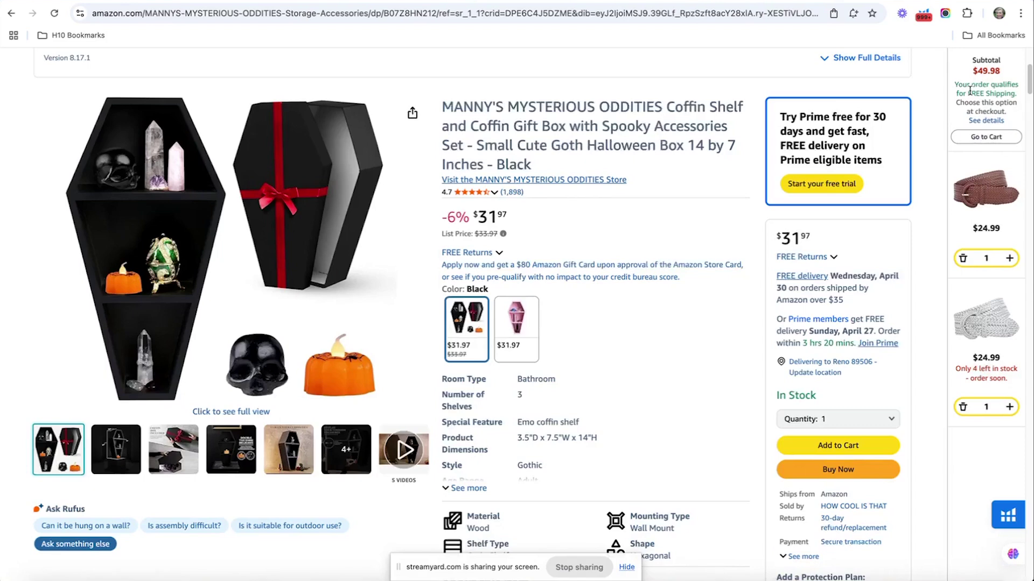
# - Open the MANNY'S MYSTERIOUS ODDITIES coffin shelf listing in the Listing Optimizer
pyautogui.click(923, 13)
pyautogui.click(790, 276)
pyautogui.scroll(-20, 652, 201)
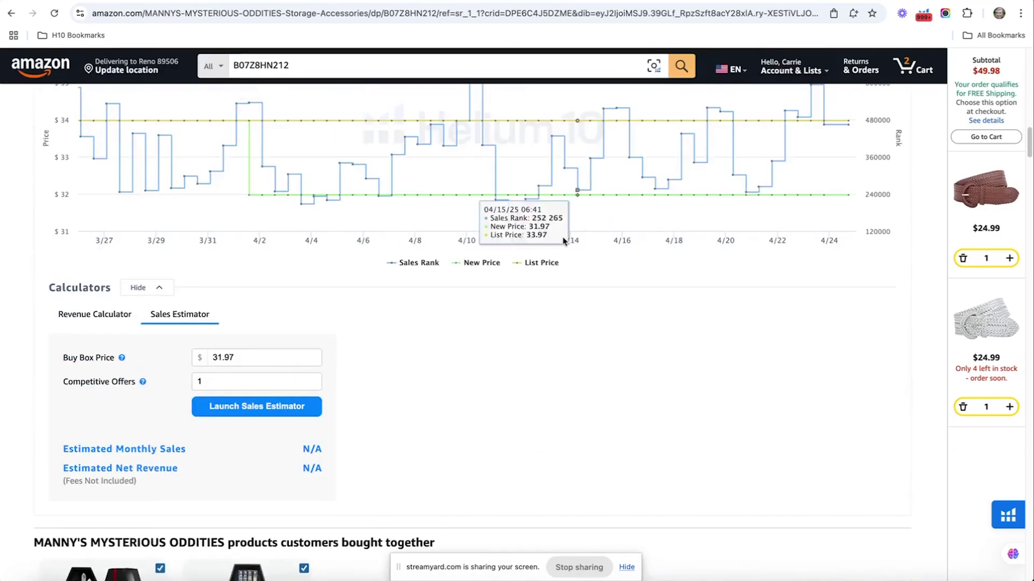
pyautogui.scroll(5, 560, 239)
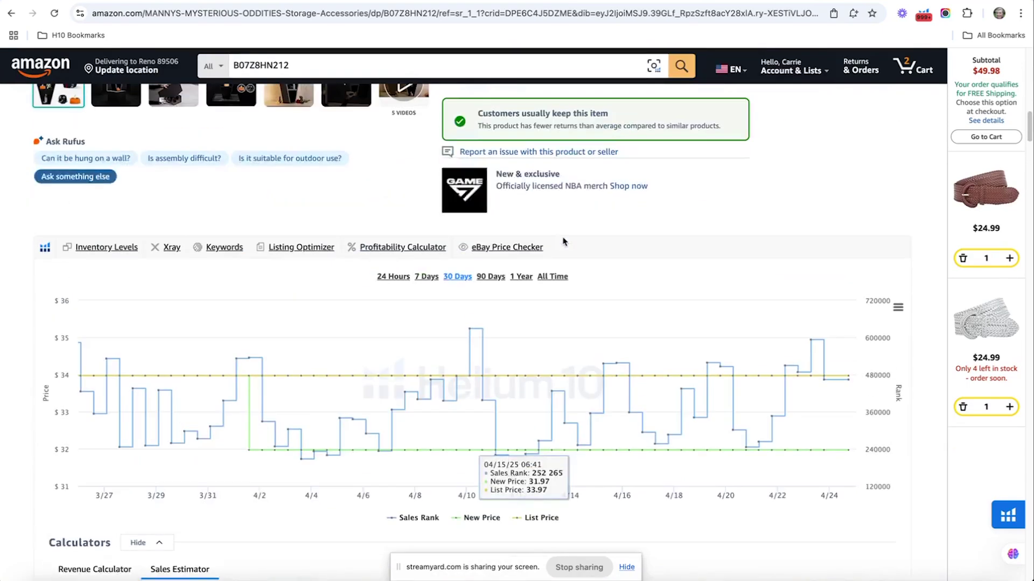
pyautogui.click(301, 248)
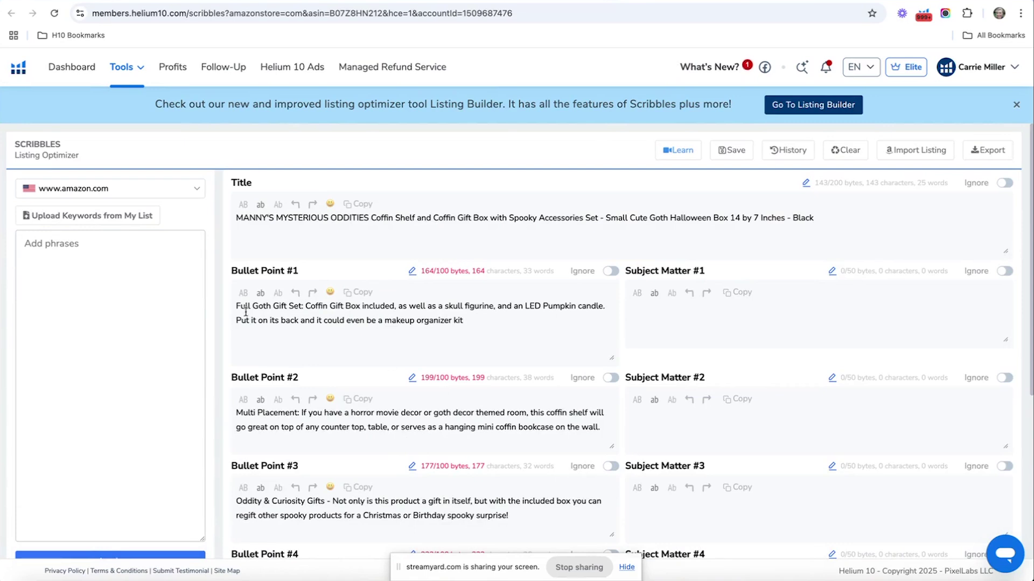
# - Enter "Coffin shelf" and "Coffin Shelves" on separate lines as phrases for the listing
pyautogui.click(31, 244)
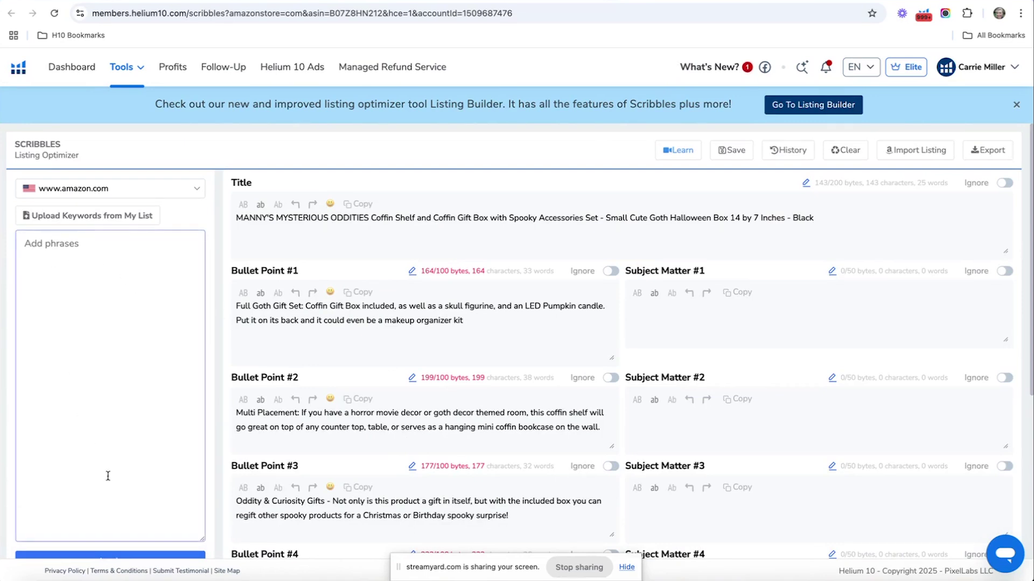
pyautogui.scroll(-1, 113, 363)
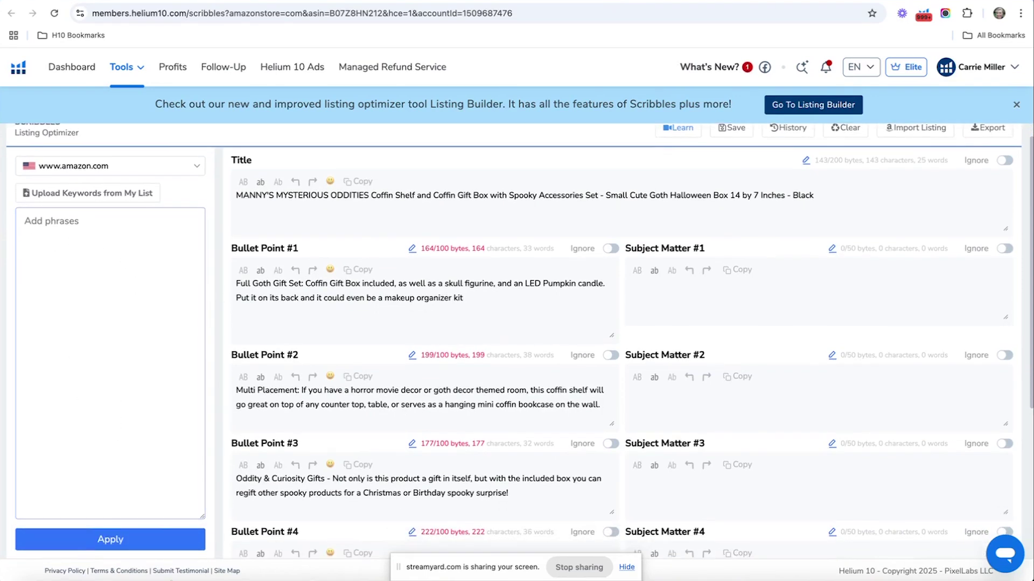
pyautogui.click(112, 304)
pyautogui.write('Coffin shelf')
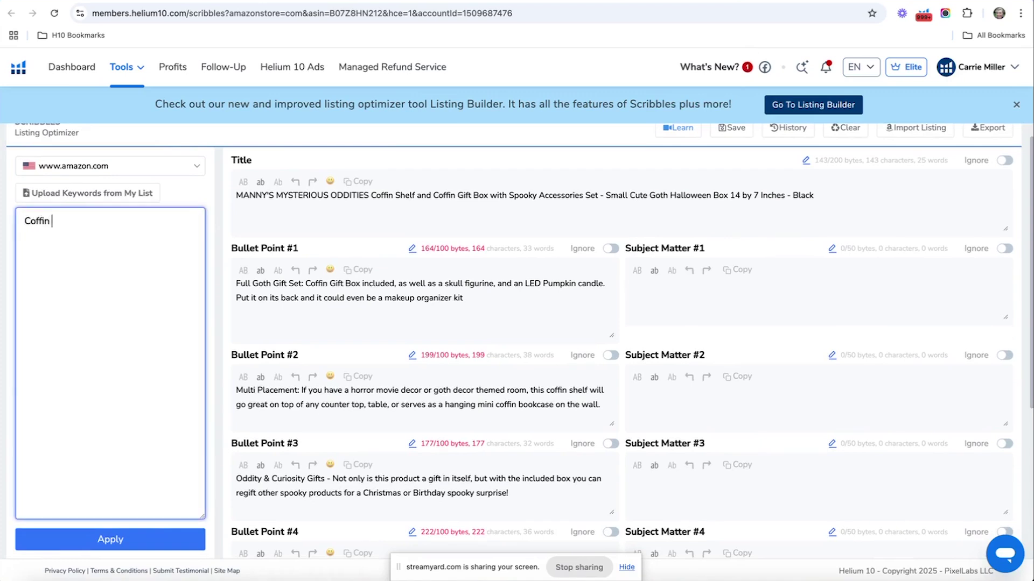
pyautogui.press('Return')
pyautogui.write('Coffin Shef')
pyautogui.press('BackSpace')
pyautogui.write('lves')
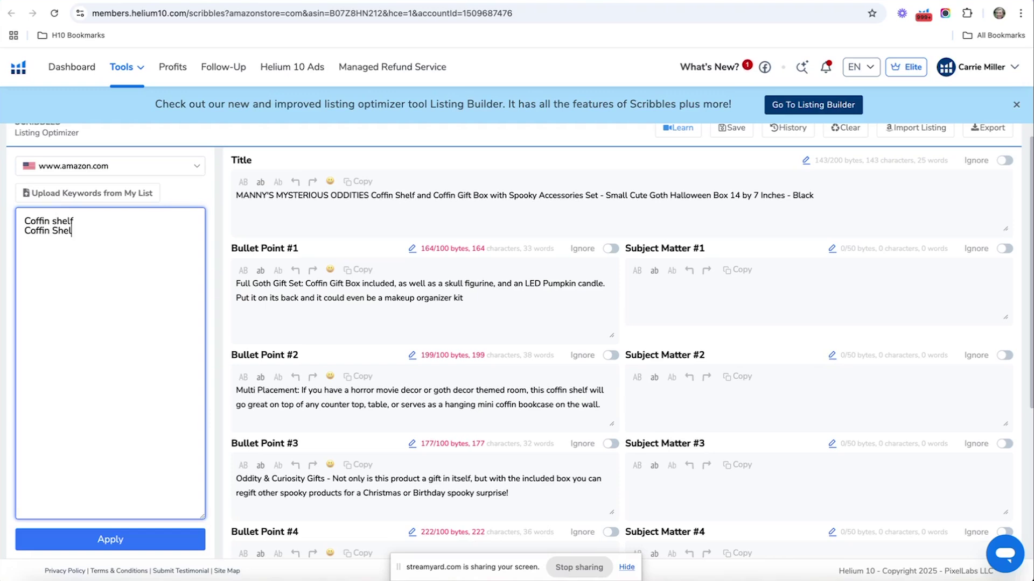
# - Add "gothic decor" and "goth shelf" on new lines of the phrase list, and apply the list to the listing
pyautogui.press('Return')
pyautogui.write('gothic decor')
pyautogui.press('Return')
pyautogui.write('ght')
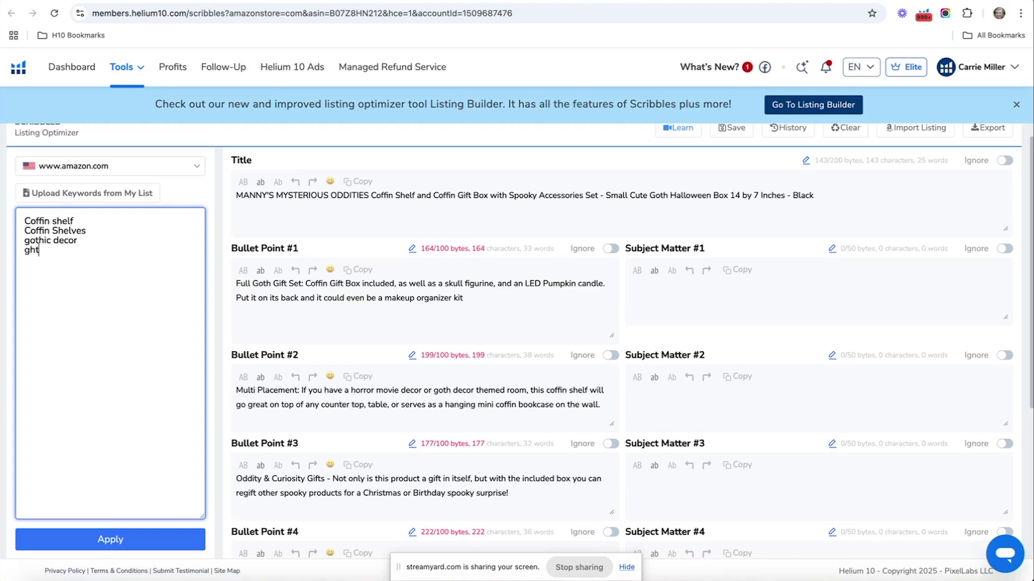
pyautogui.press('BackSpace')
pyautogui.press('BackSpace')
pyautogui.write('oth shel')
pyautogui.press('BackSpace')
pyautogui.write('f')
pyautogui.press('BackSpace')
pyautogui.write('lf')
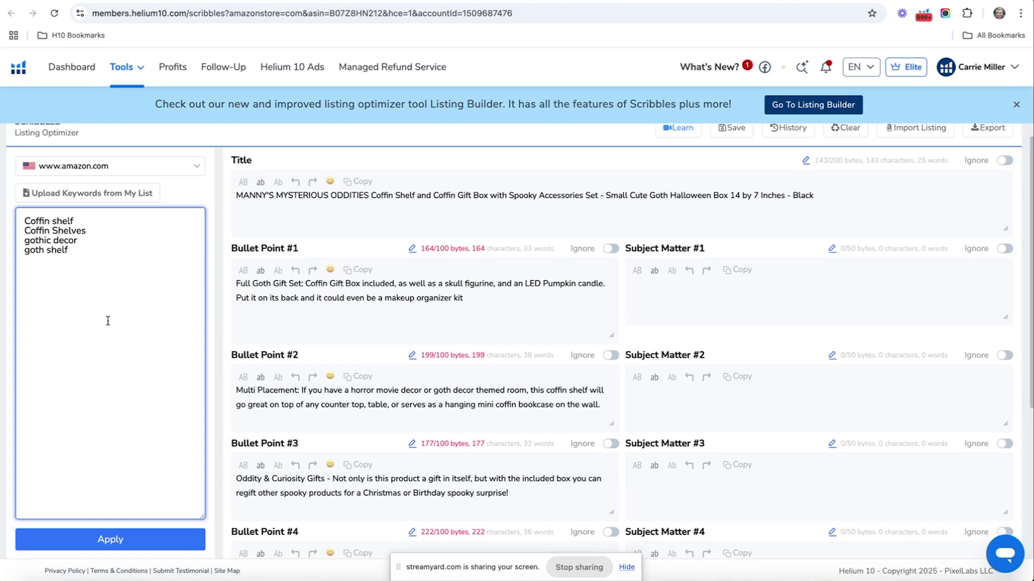
pyautogui.click(110, 539)
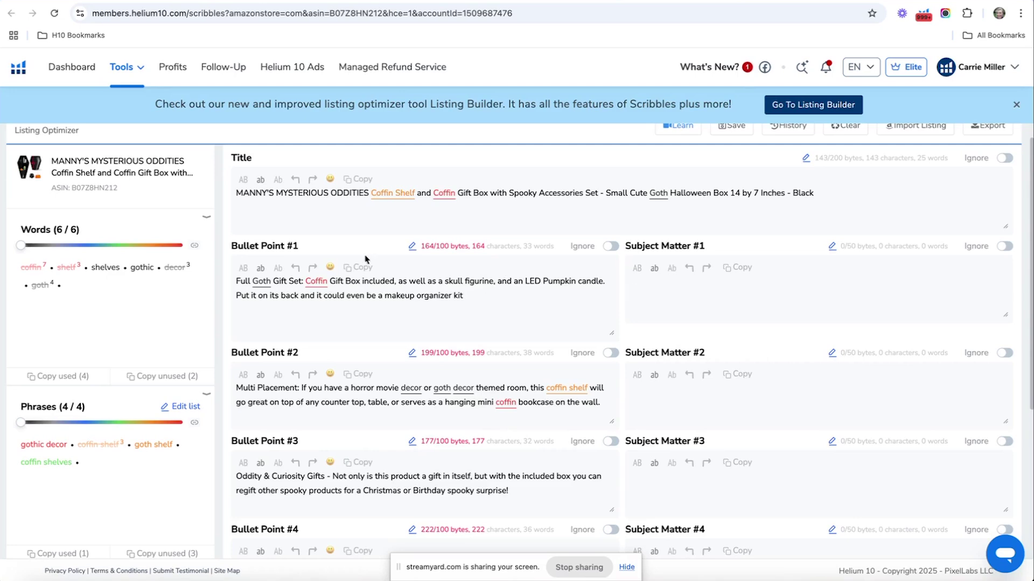
# - Examine where the applied words and phrases are used in the listing's bullet points and description
pyautogui.scroll(-2, 549, 409)
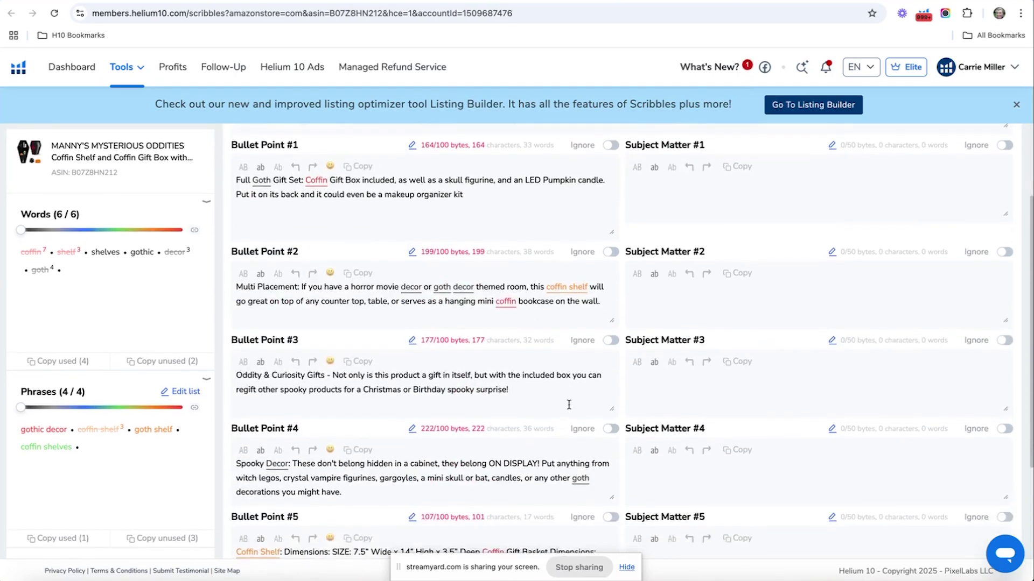
pyautogui.scroll(-2, 568, 405)
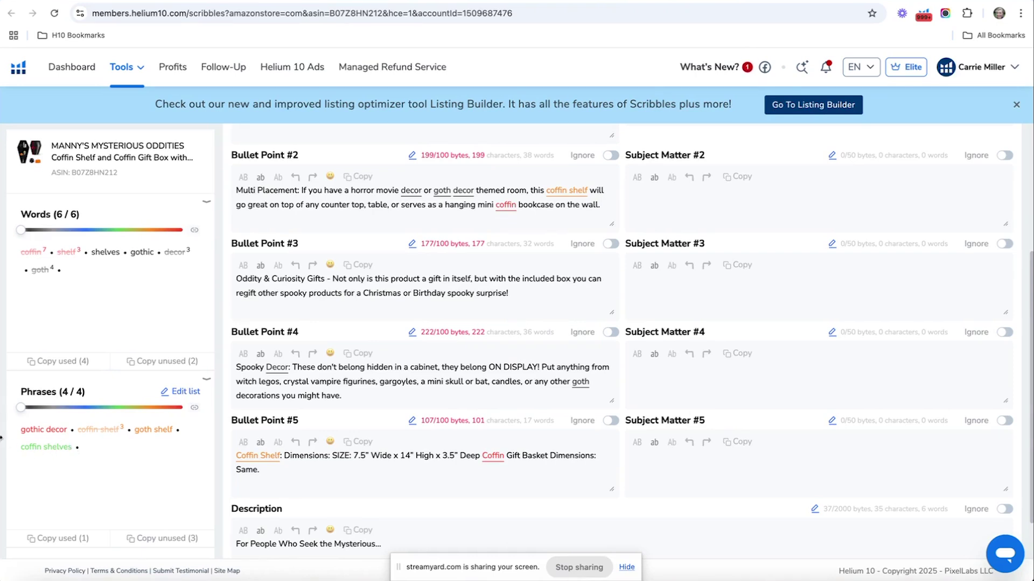
pyautogui.scroll(1, 451, 394)
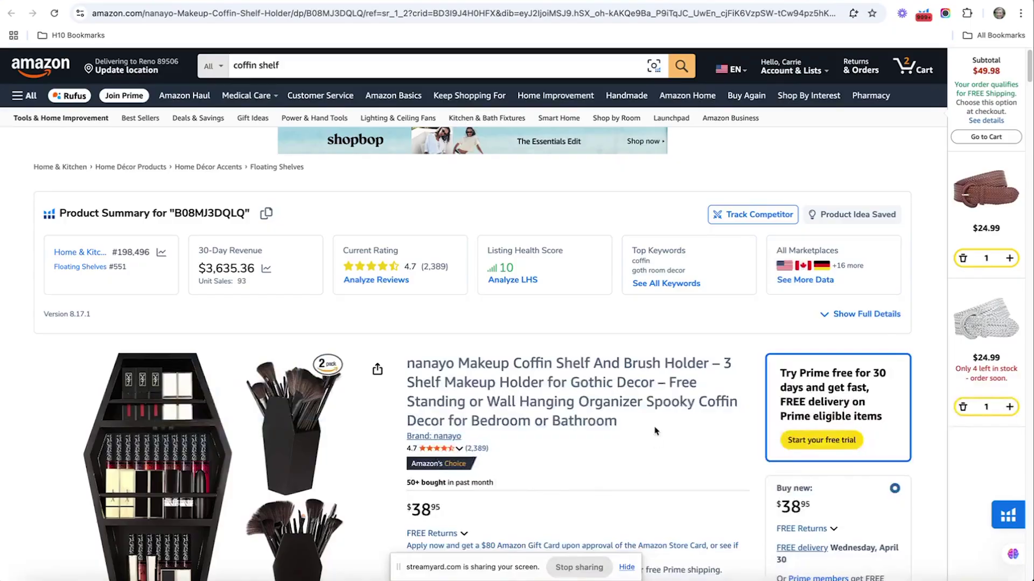
# - Review the product details and item description on the nanayo Makeup Coffin Shelf listing
pyautogui.scroll(-3, 655, 432)
pyautogui.scroll(-10, 655, 432)
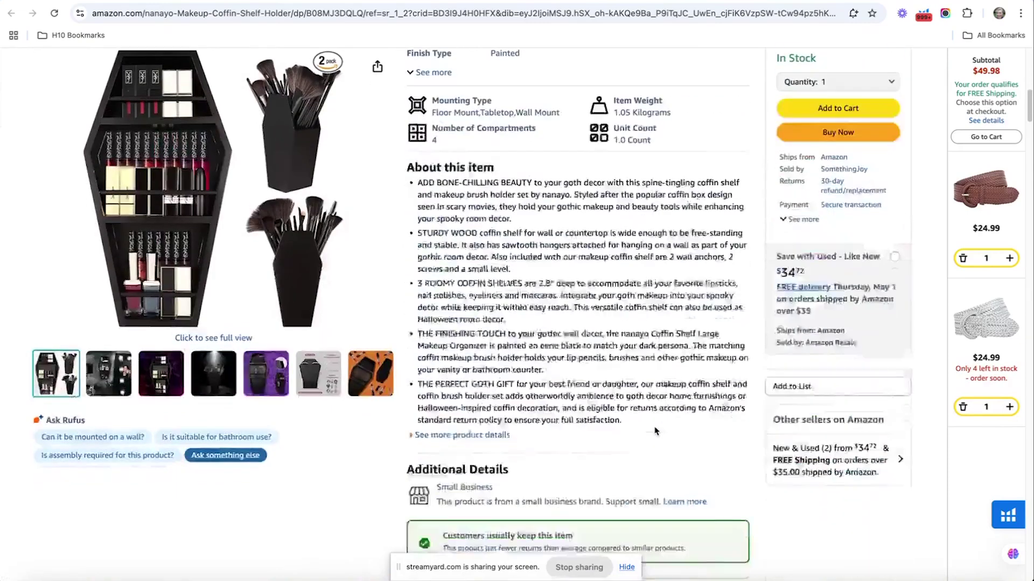
pyautogui.scroll(-7, 655, 432)
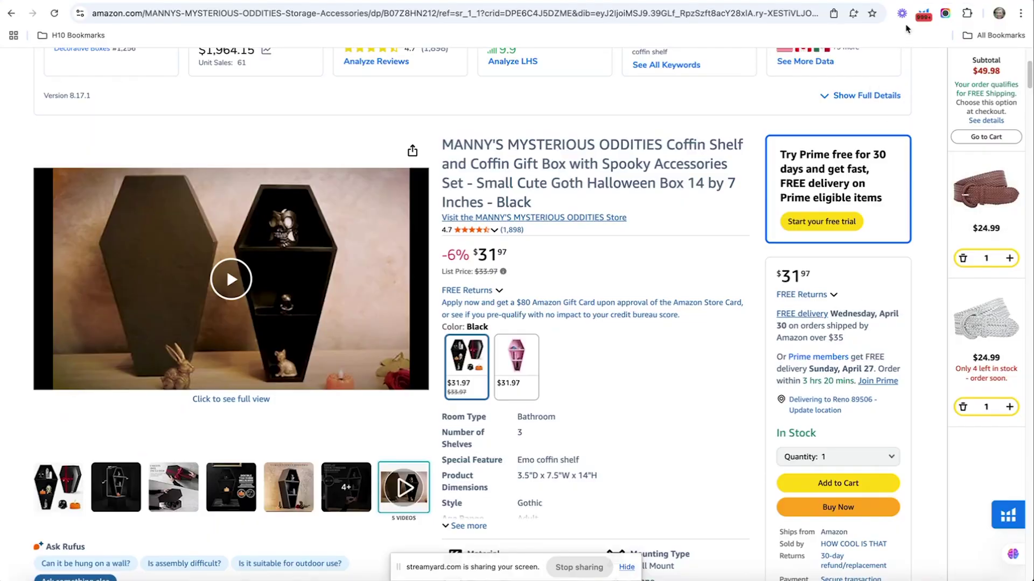
# - Open the Profitability Calculator for the MANNY'S MYSTERIOUS ODDITIES coffin shelf and examine its specs, costs and size tier
pyautogui.click(924, 18)
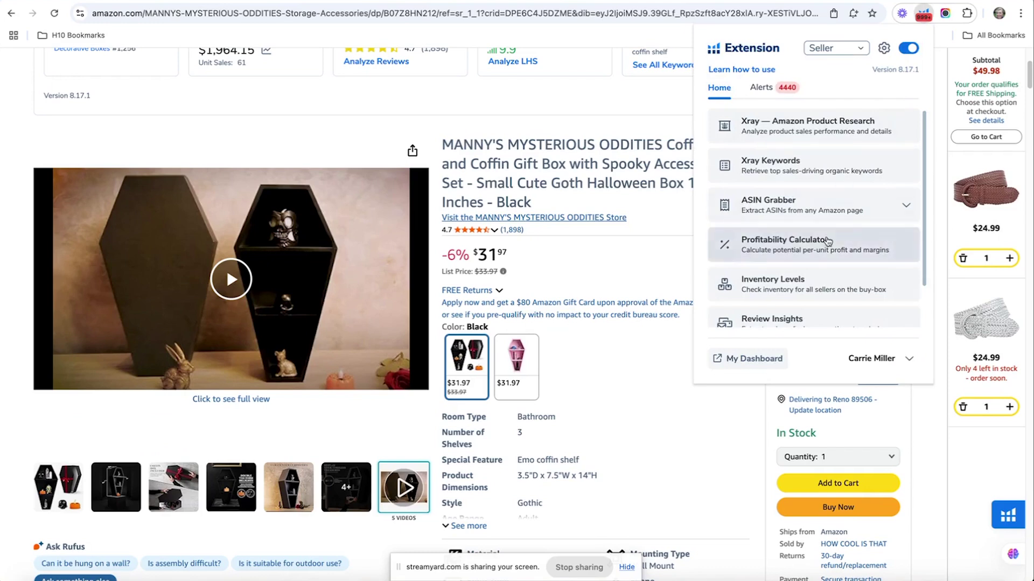
pyautogui.click(821, 241)
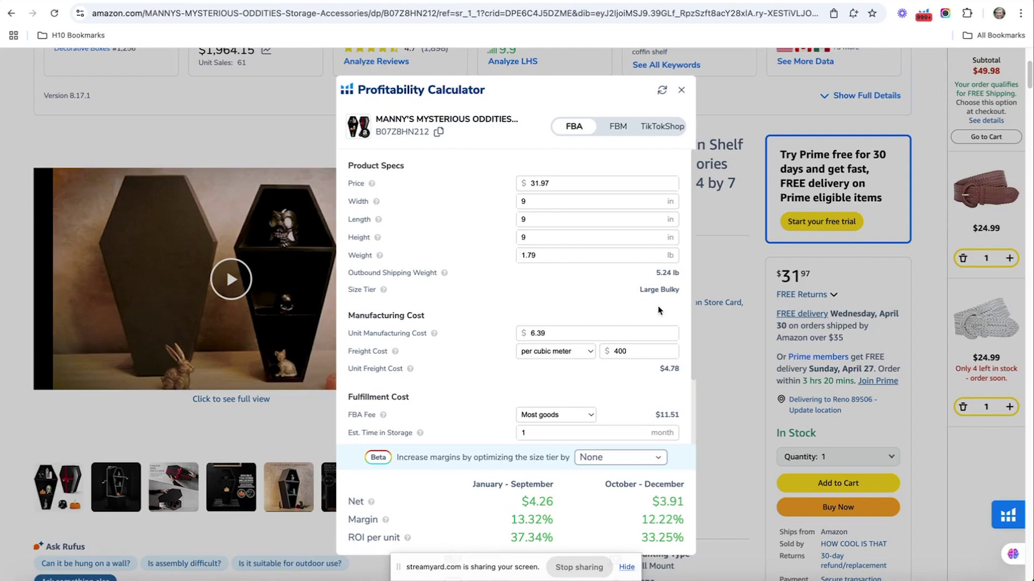
pyautogui.scroll(-2, 606, 296)
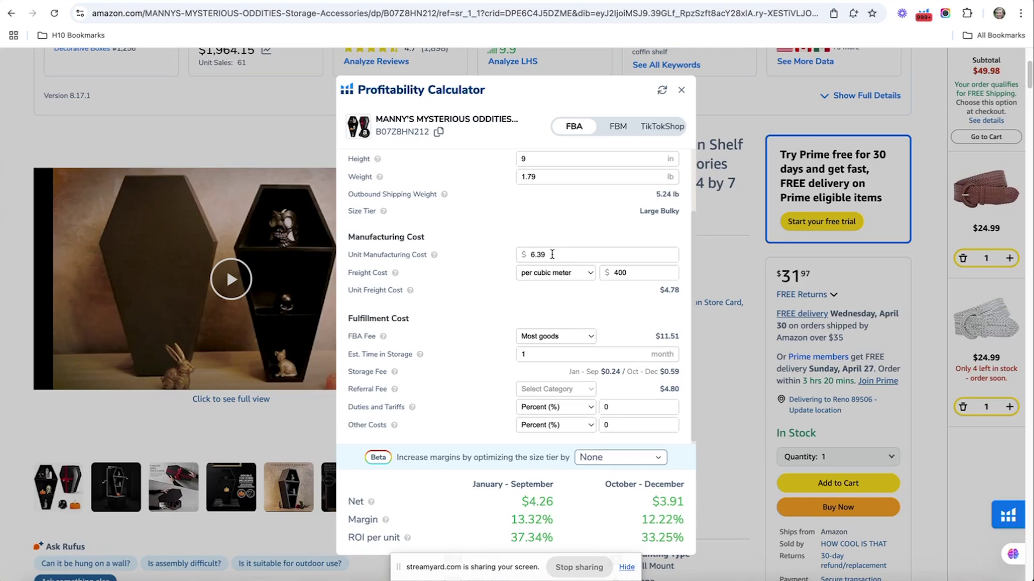
pyautogui.scroll(-1, 552, 254)
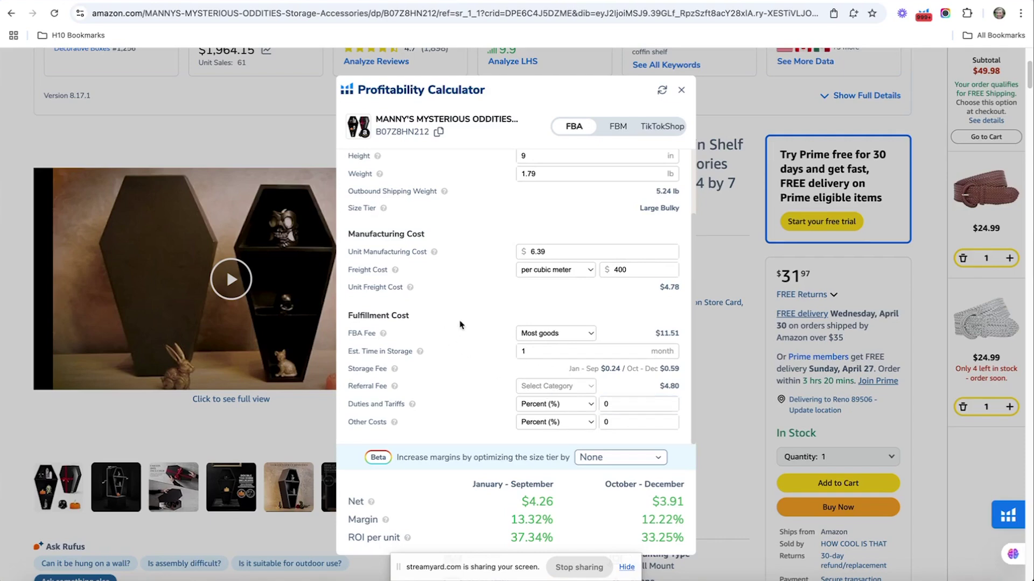
pyautogui.scroll(3, 463, 321)
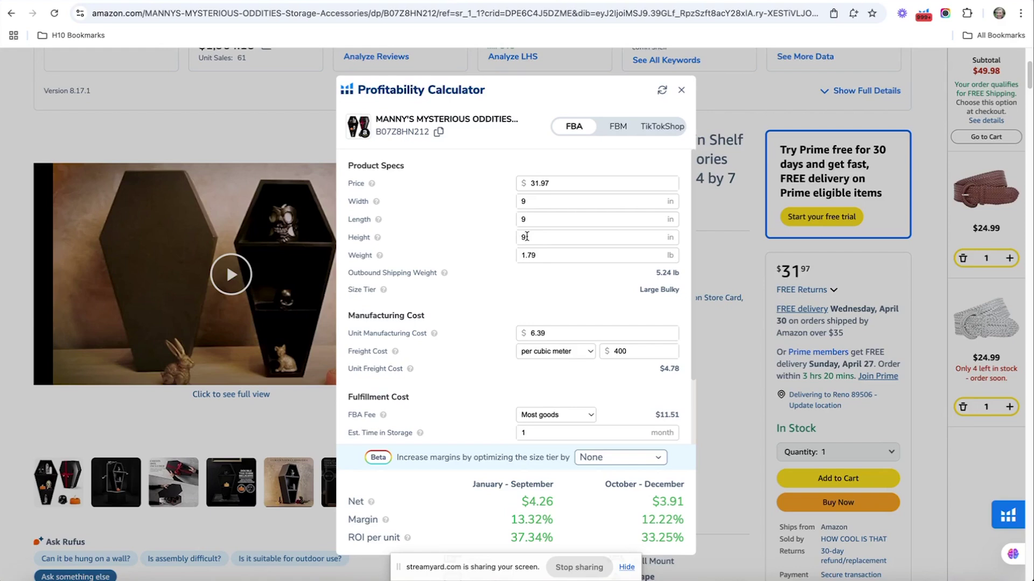
pyautogui.moveTo(640, 289); pyautogui.dragTo(678, 286)
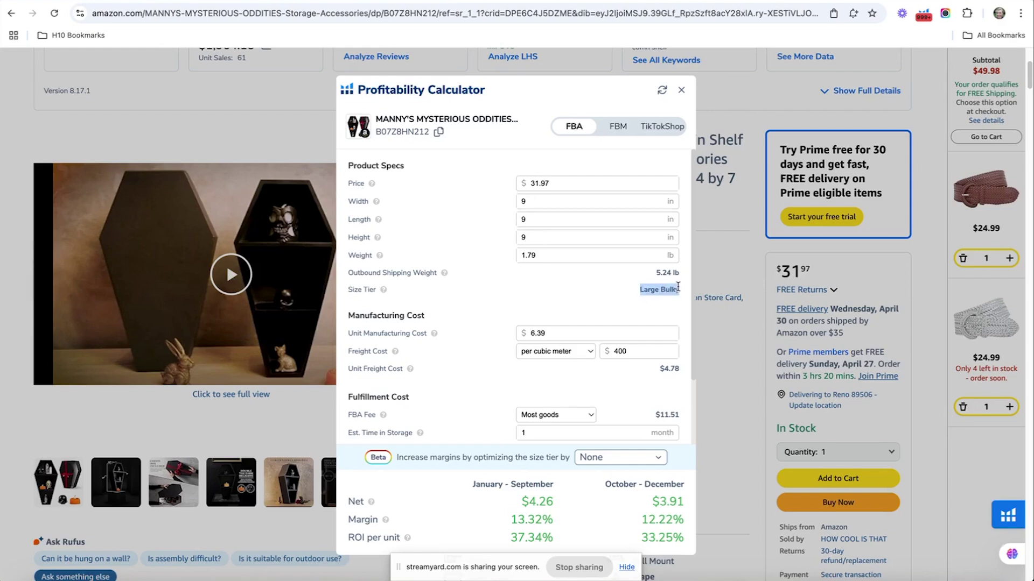
# - Test a product height of 8 in in the Profitability Calculator, and set the height back to 9 in
pyautogui.click(522, 236)
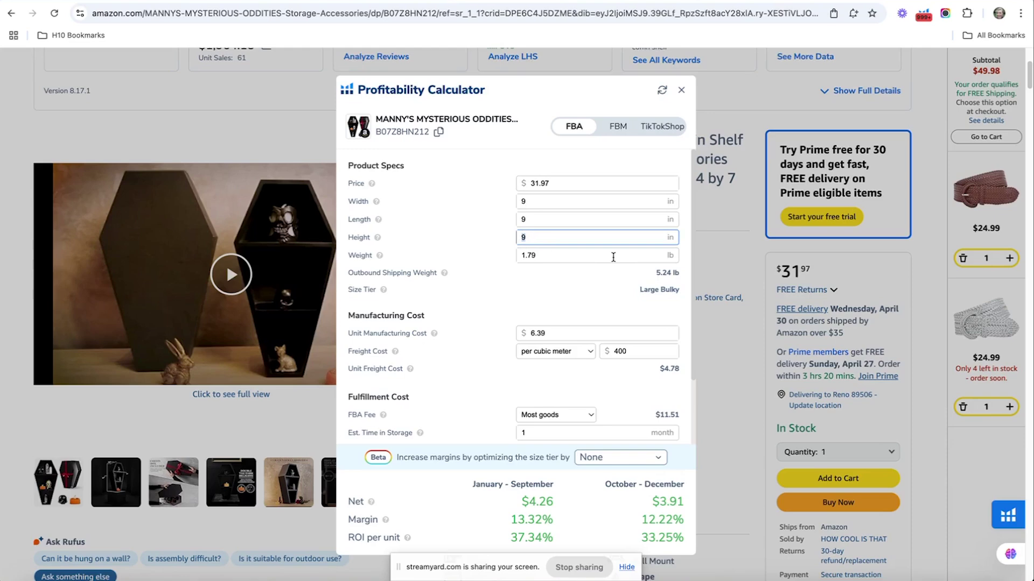
pyautogui.write('8')
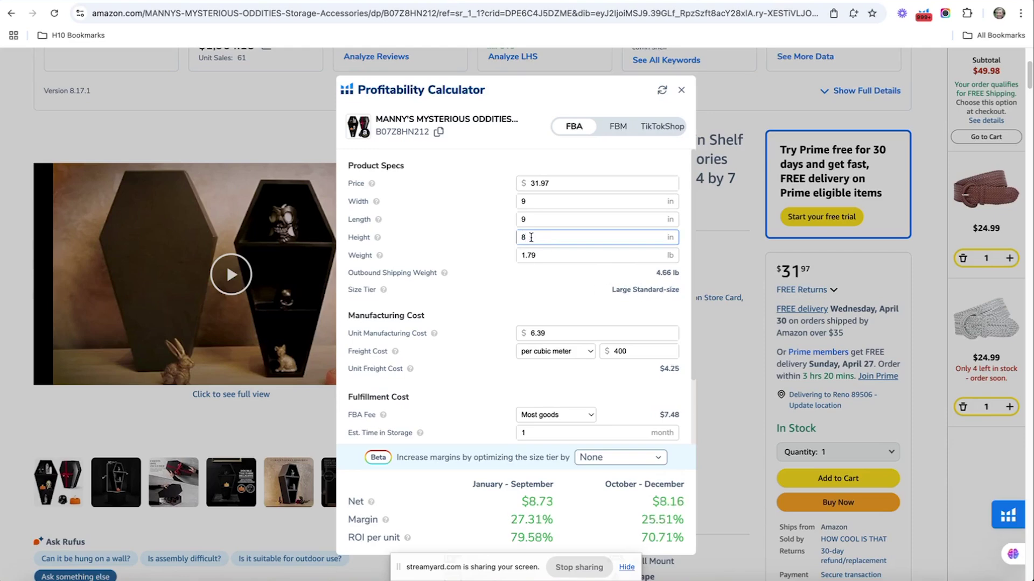
pyautogui.write('9')
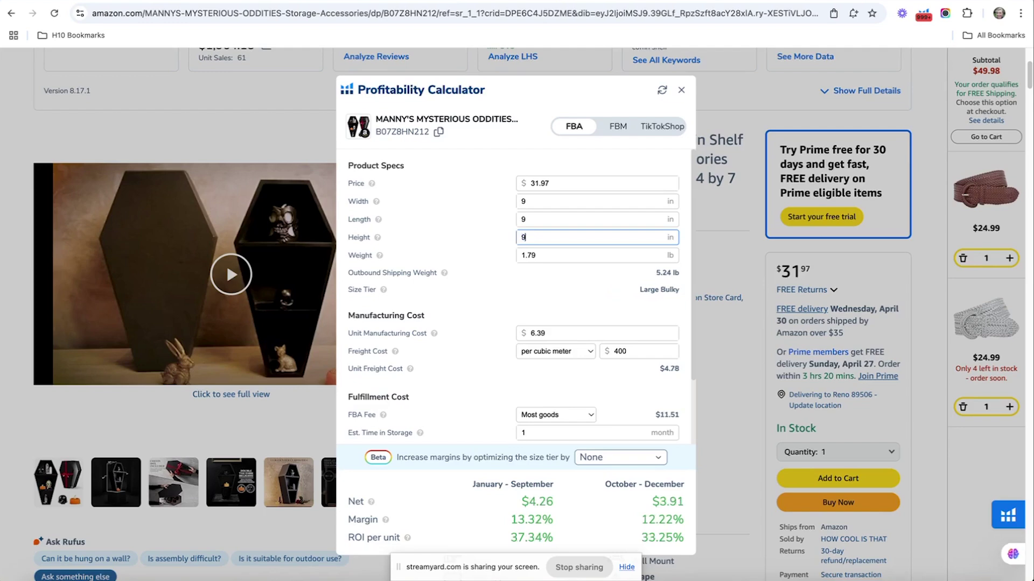
pyautogui.click(505, 297)
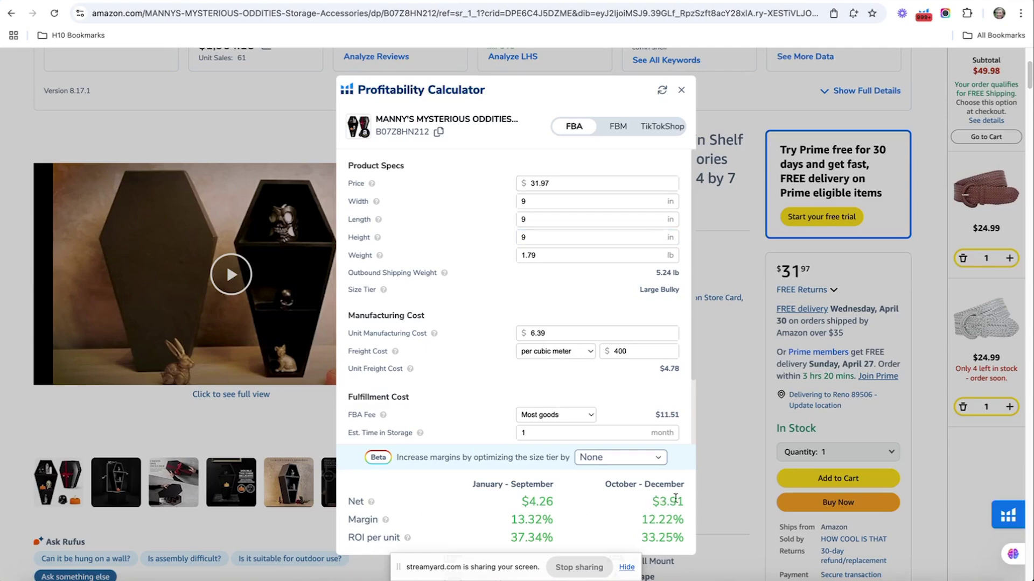
# - Set the product height to 8 in in the Profitability Calculator
pyautogui.click(521, 237)
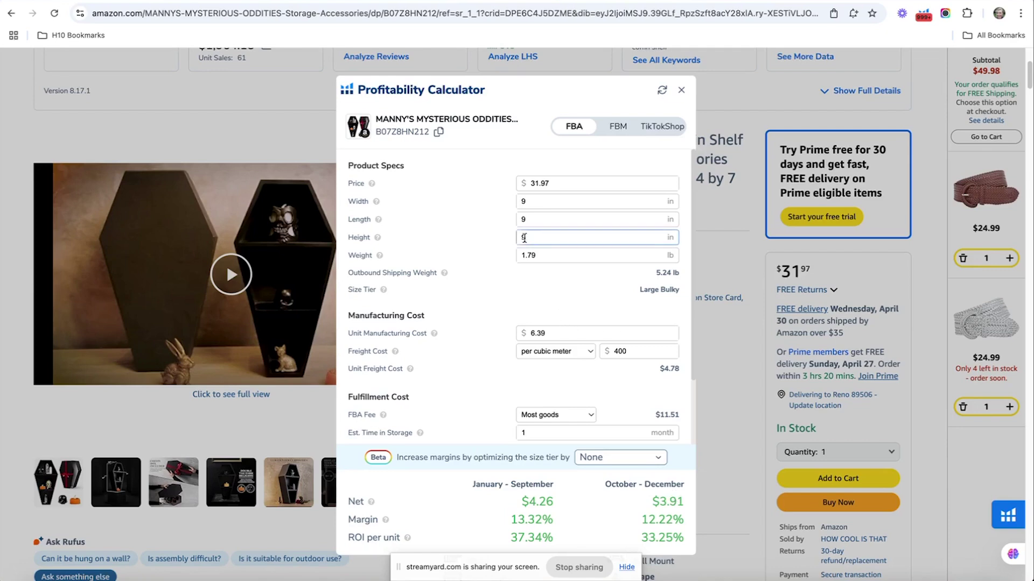
pyautogui.press('Delete')
pyautogui.write('8')
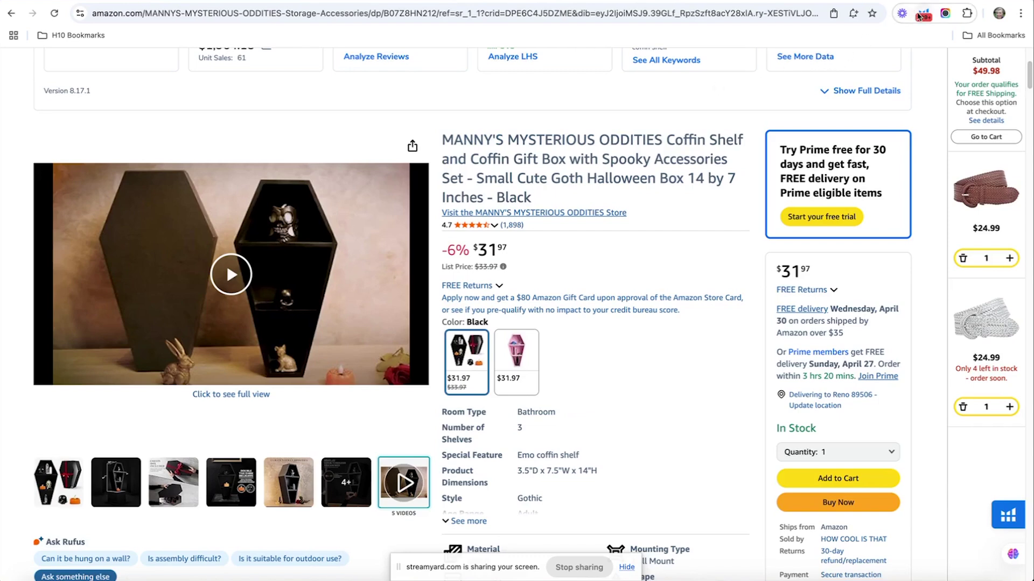
# - Reopen the Profitability Calculator for the coffin shelf and review its FBM fulfillment costs and profit
pyautogui.click(923, 16)
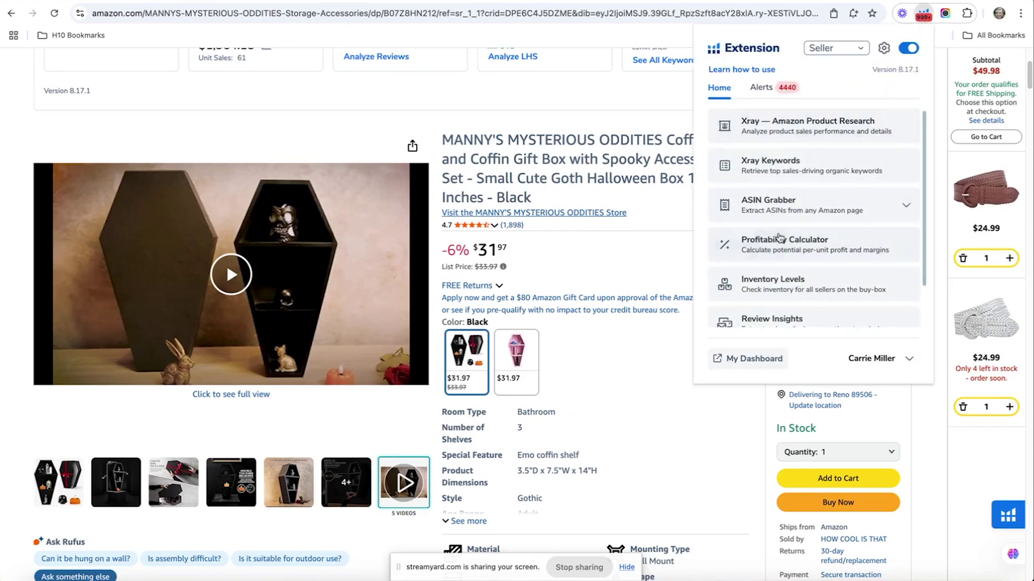
pyautogui.click(778, 245)
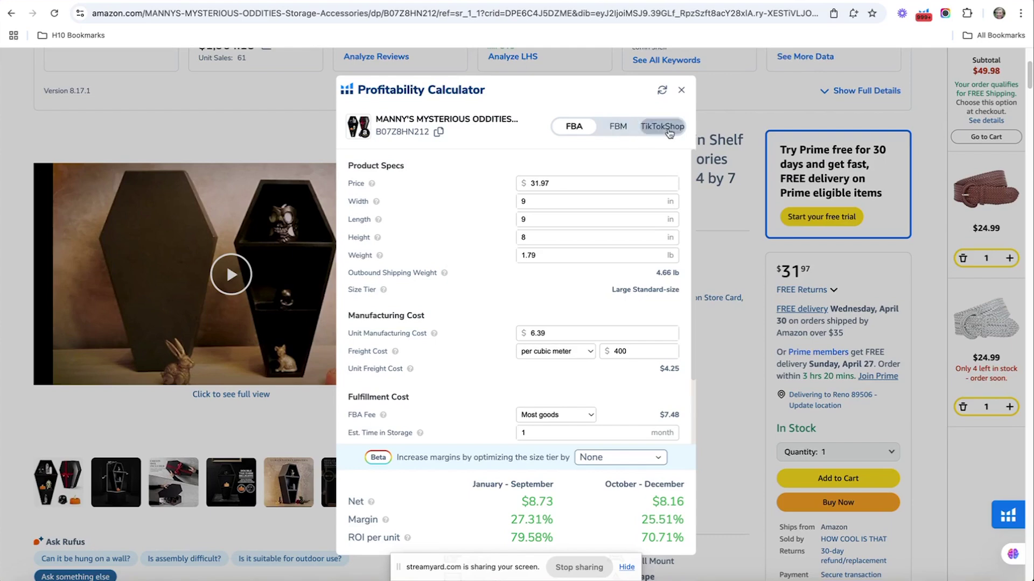
pyautogui.click(618, 127)
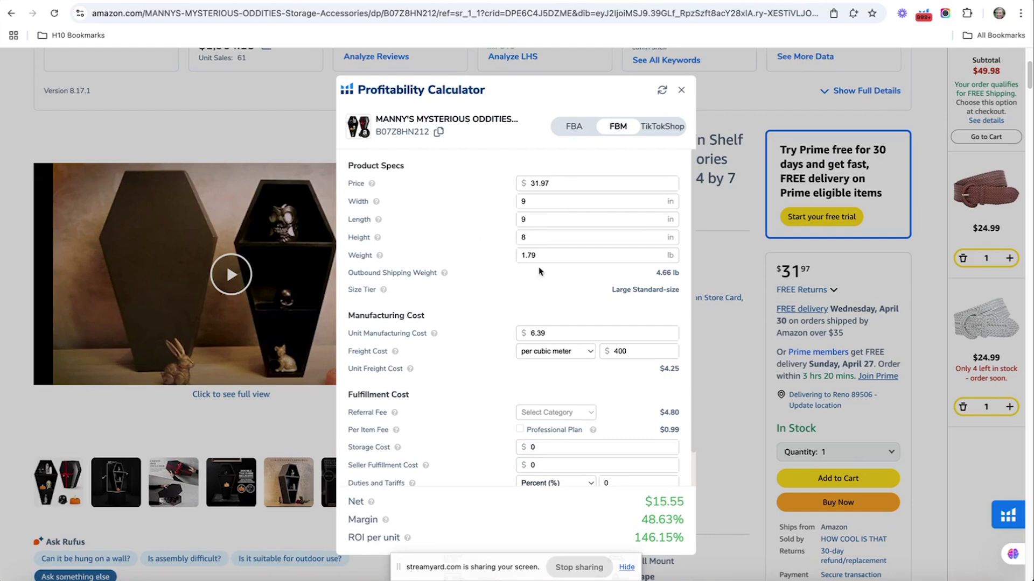
pyautogui.scroll(-1, 484, 253)
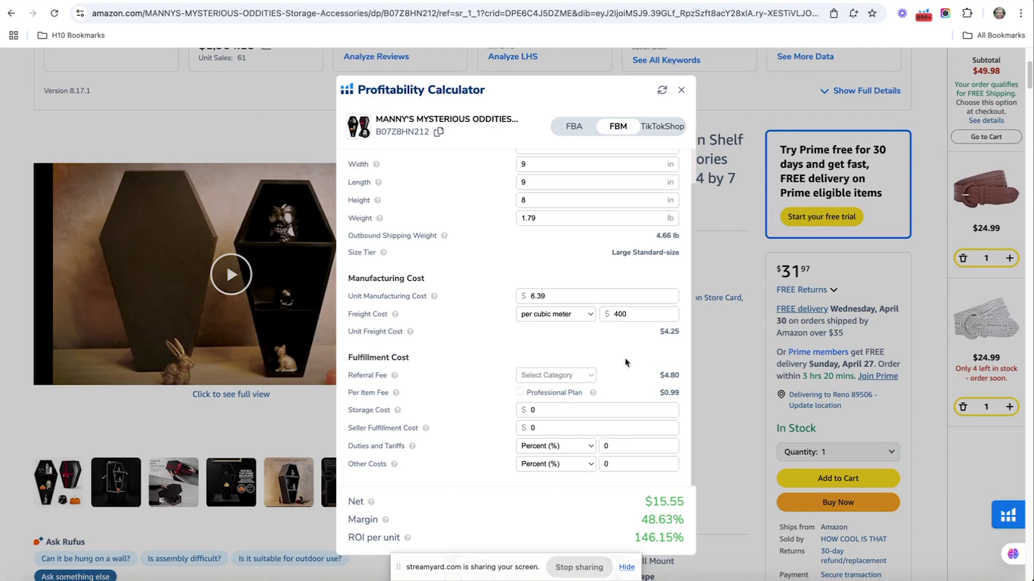
# - Compare the coffin shelf's TikTok Shop profitability under MCF and Self-Ship fulfillment, and return to FBT
pyautogui.click(667, 127)
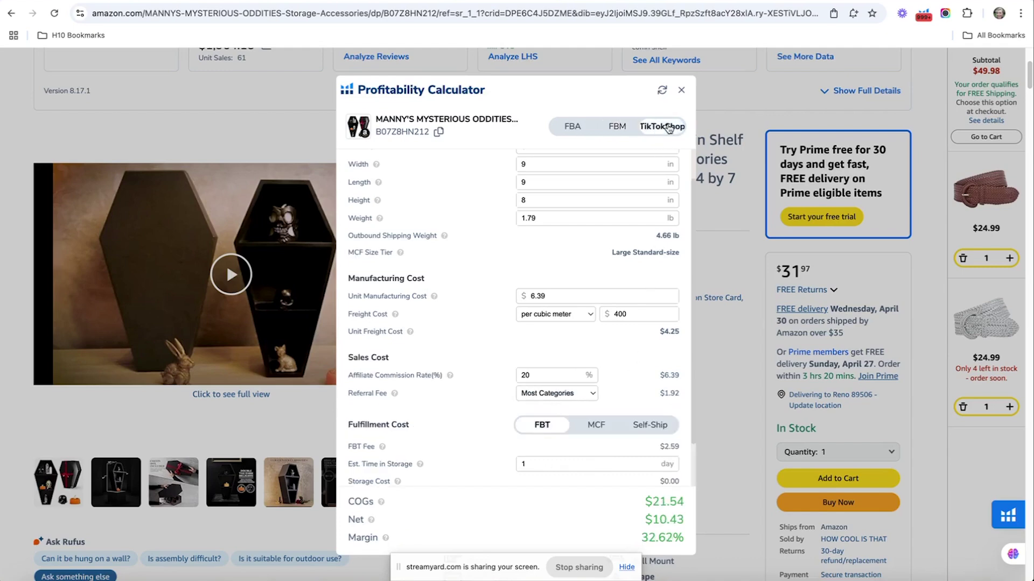
pyautogui.scroll(1, 611, 197)
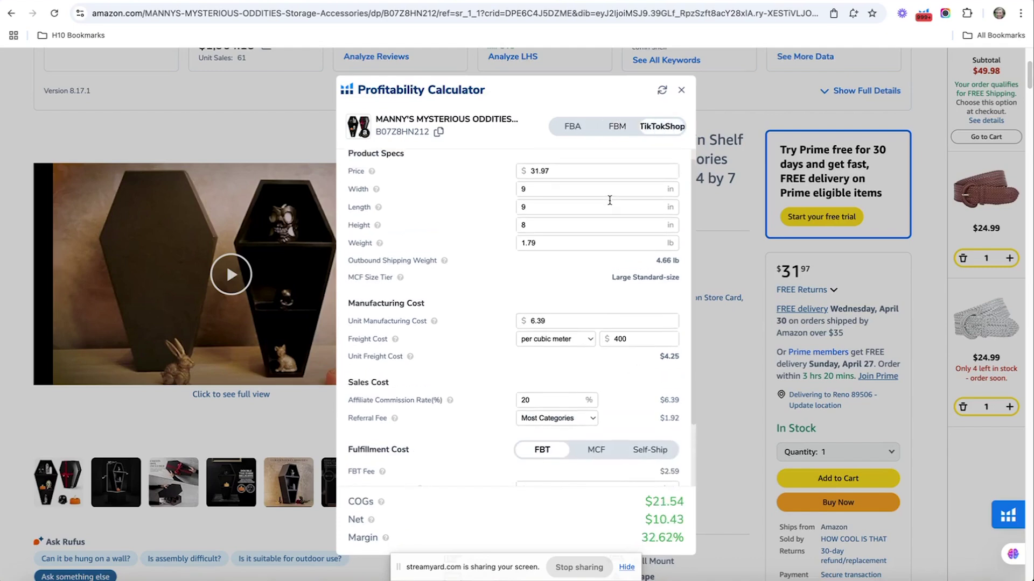
pyautogui.scroll(-2, 610, 200)
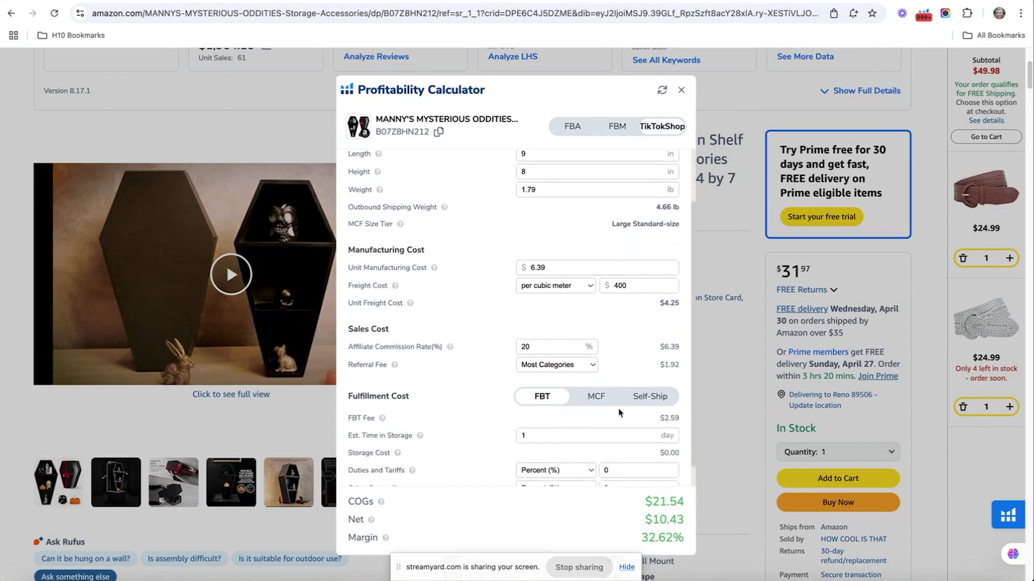
pyautogui.click(599, 405)
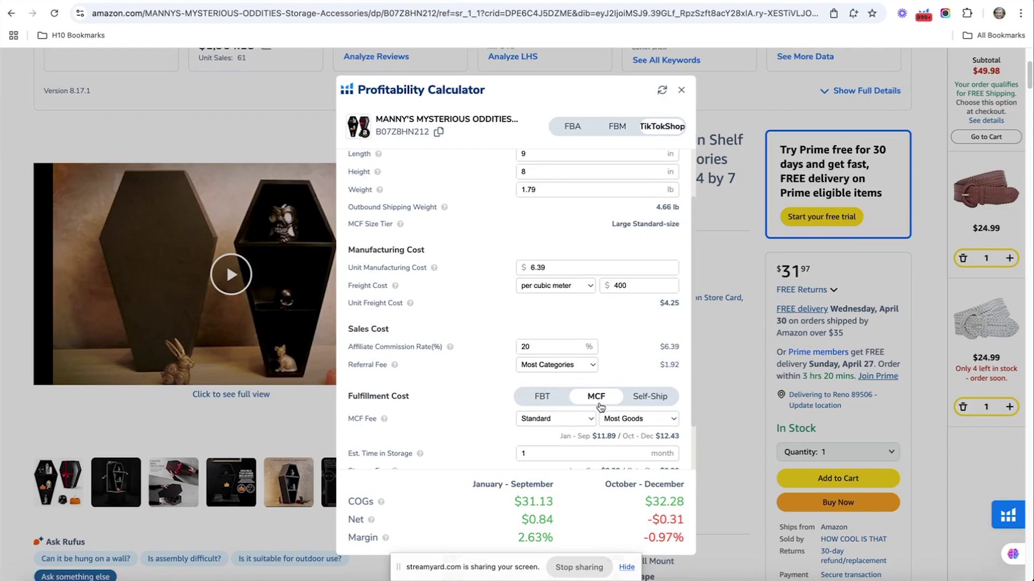
pyautogui.click(646, 401)
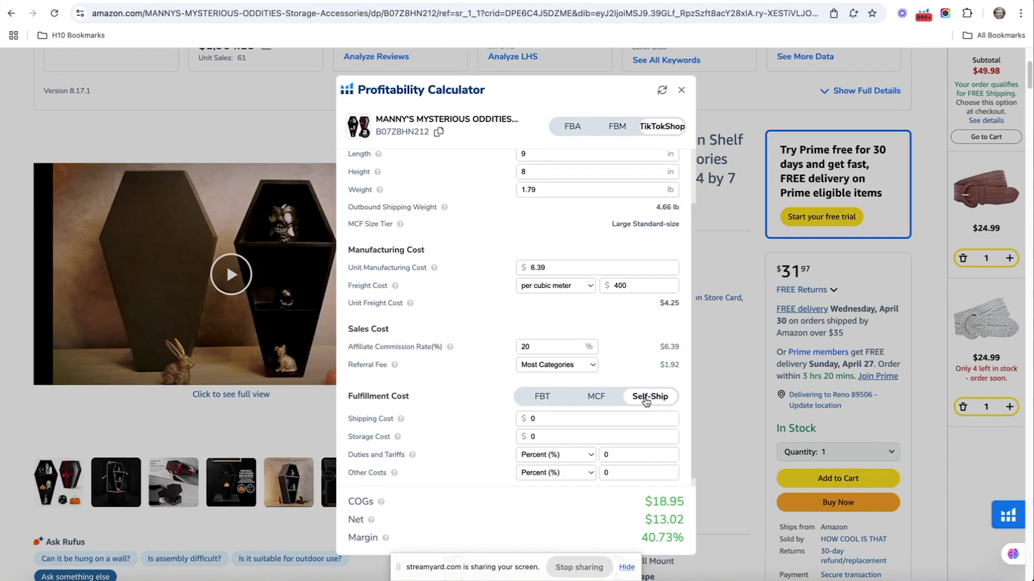
pyautogui.click(542, 400)
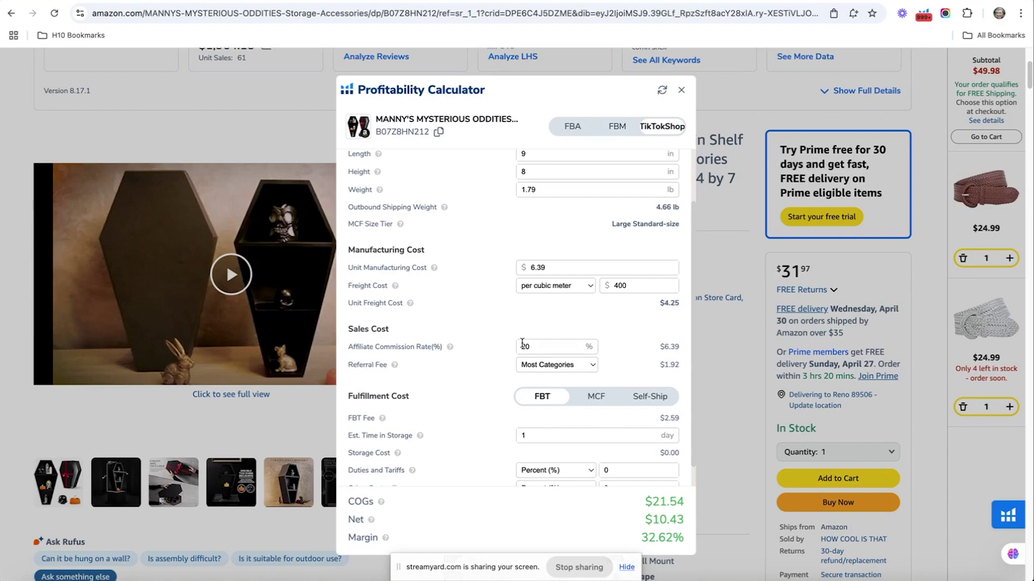
# - Examine the item dimensions, item weight and package dimensions beside the Revenue Calculator on the coffin shelf listing
pyautogui.scroll(-2, 512, 300)
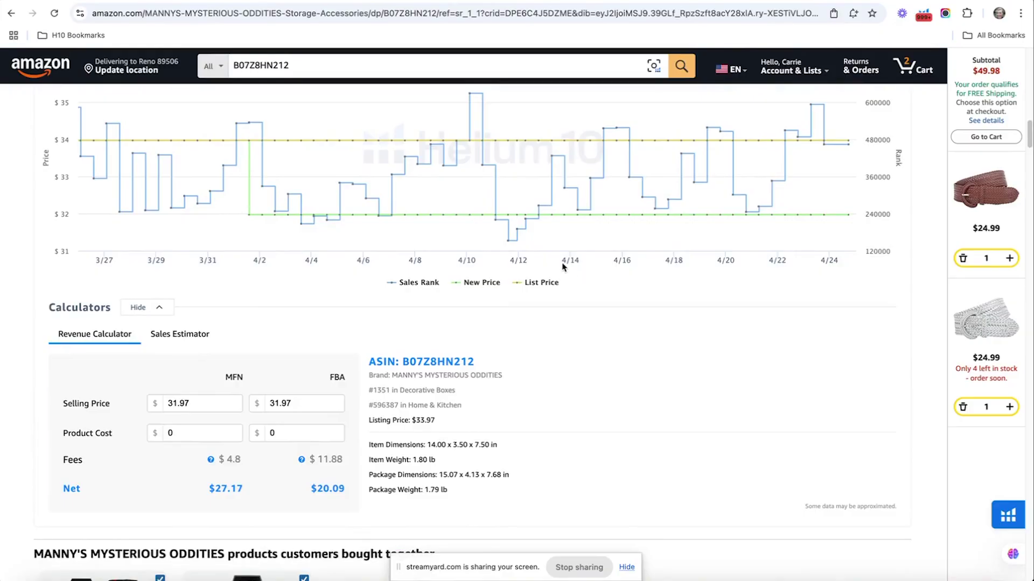
pyautogui.scroll(-1, 563, 266)
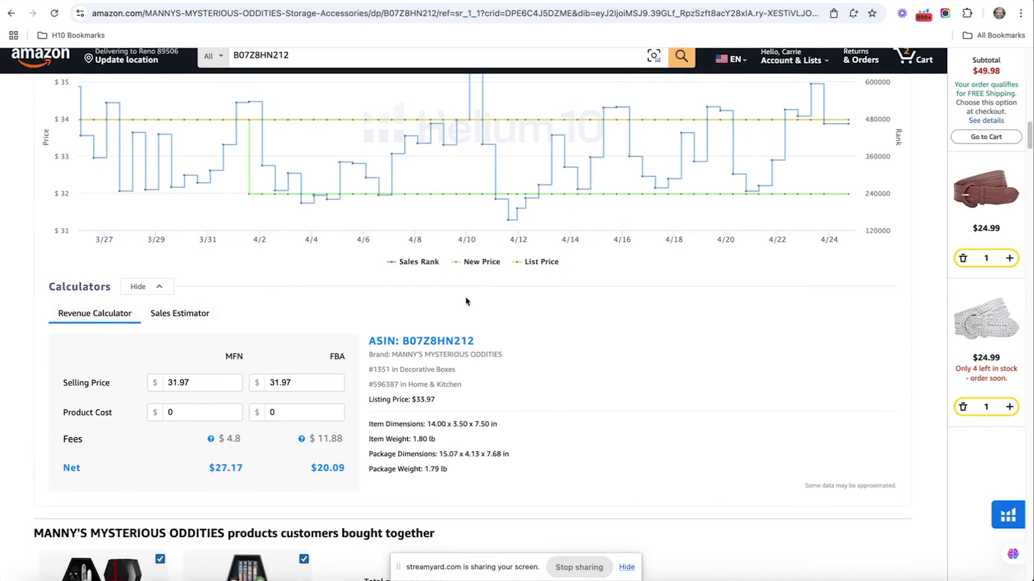
pyautogui.scroll(-3, 668, 291)
pyautogui.scroll(-5, 667, 290)
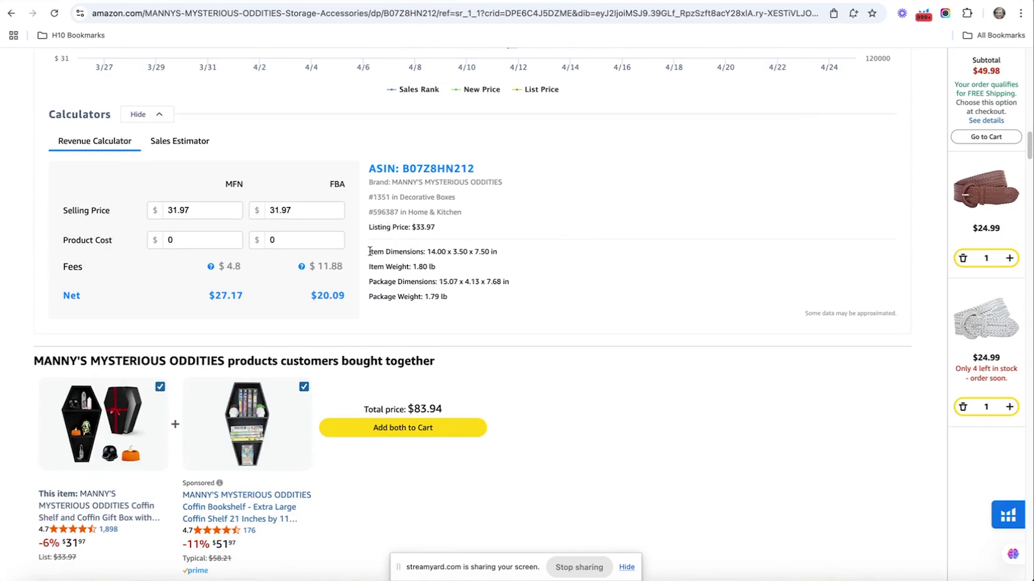
pyautogui.moveTo(369, 252); pyautogui.dragTo(500, 257)
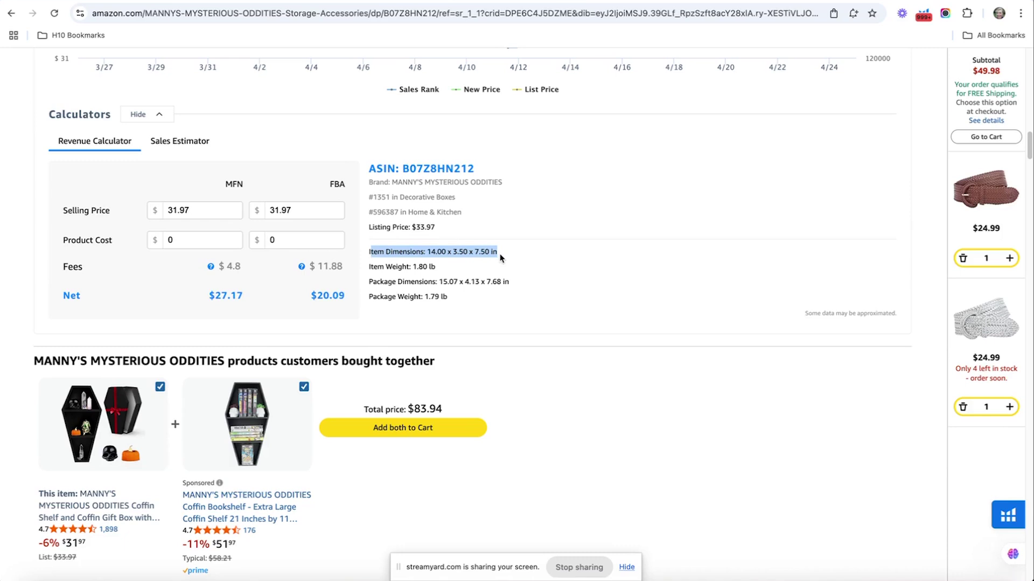
pyautogui.tripleClick(431, 267)
pyautogui.moveTo(370, 283); pyautogui.dragTo(514, 294)
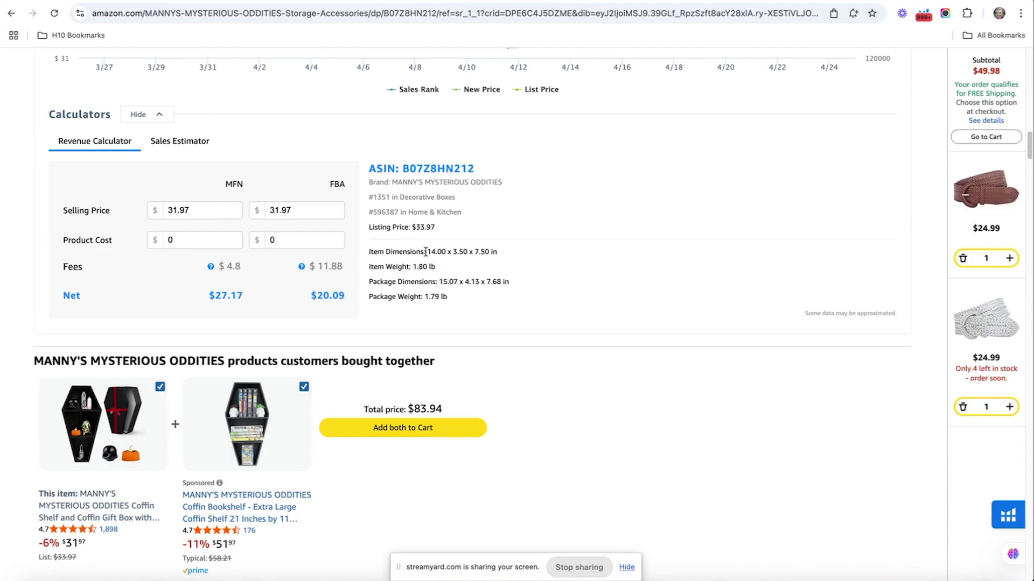
pyautogui.moveTo(427, 251); pyautogui.dragTo(448, 251)
pyautogui.click(442, 281)
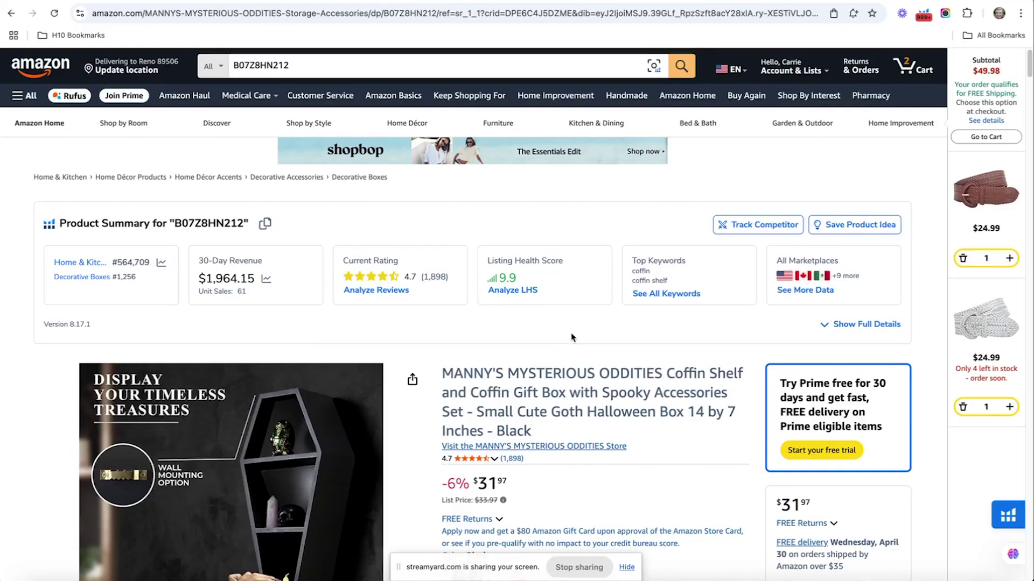
# - Set Competitive Offers to 5 in the coffin shelf's Sales Estimator and launch the estimate
pyautogui.scroll(-6, 572, 337)
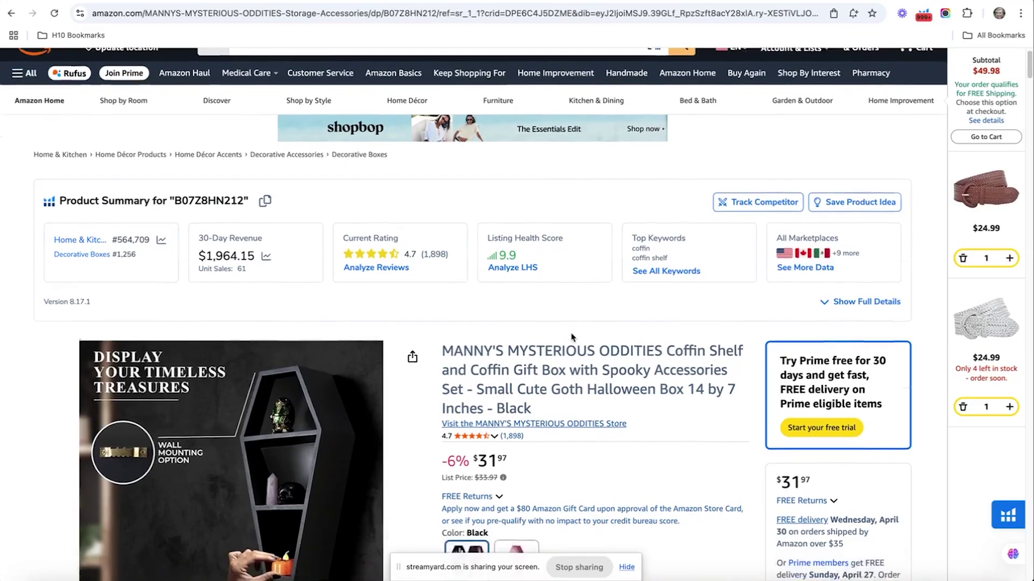
pyautogui.scroll(-10, 571, 337)
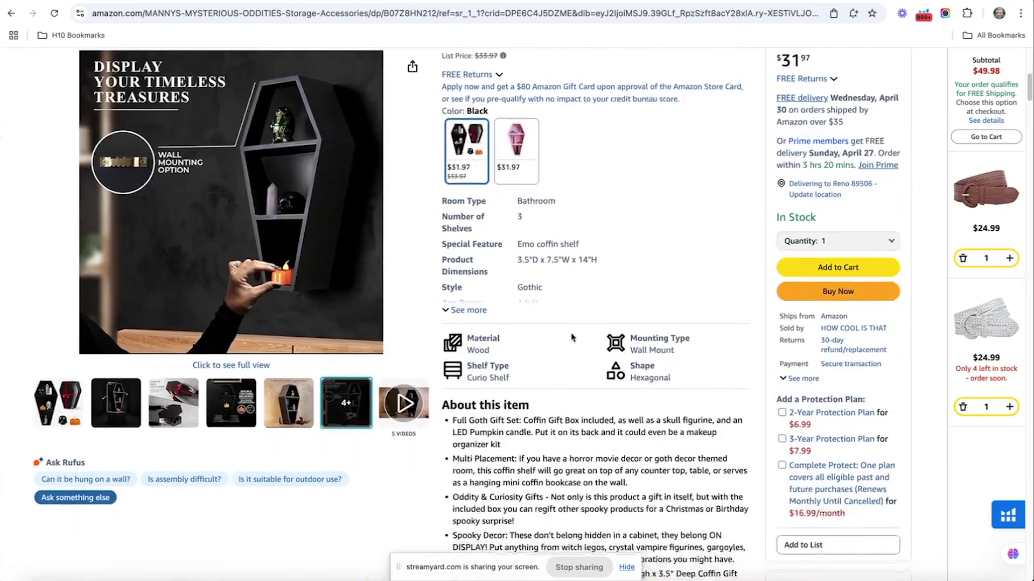
pyautogui.scroll(-4, 572, 338)
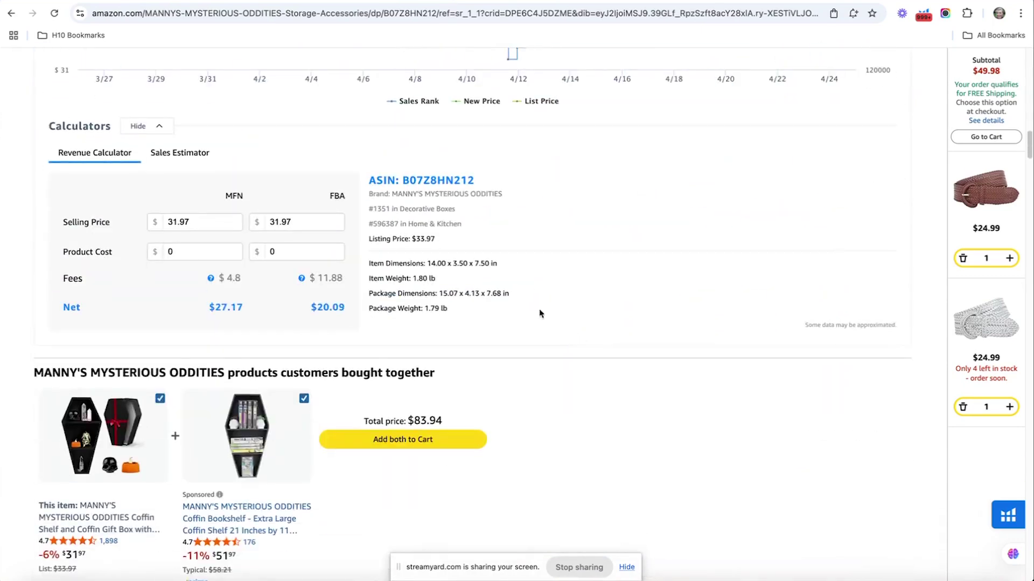
pyautogui.click(185, 156)
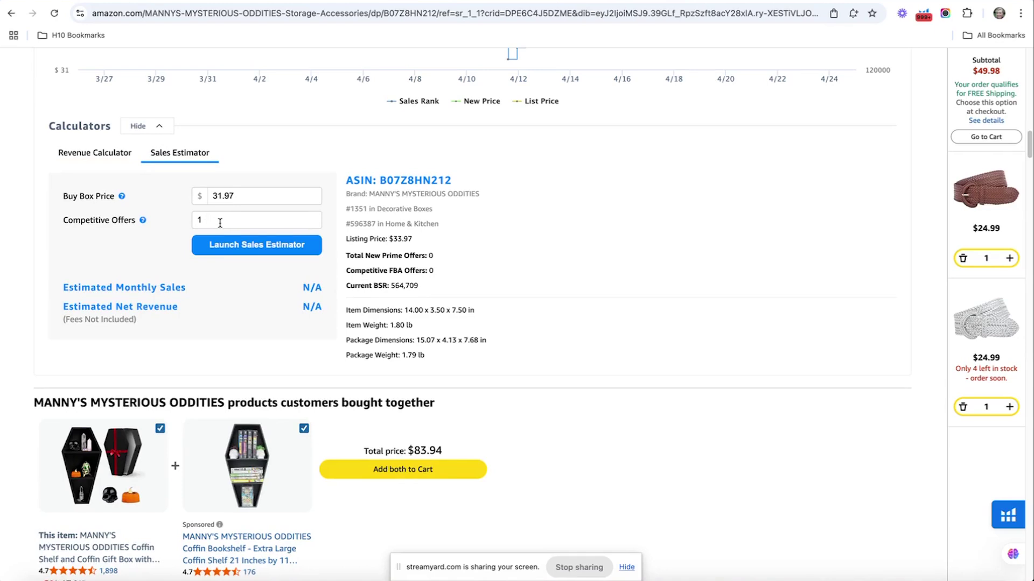
pyautogui.moveTo(220, 223); pyautogui.dragTo(169, 221)
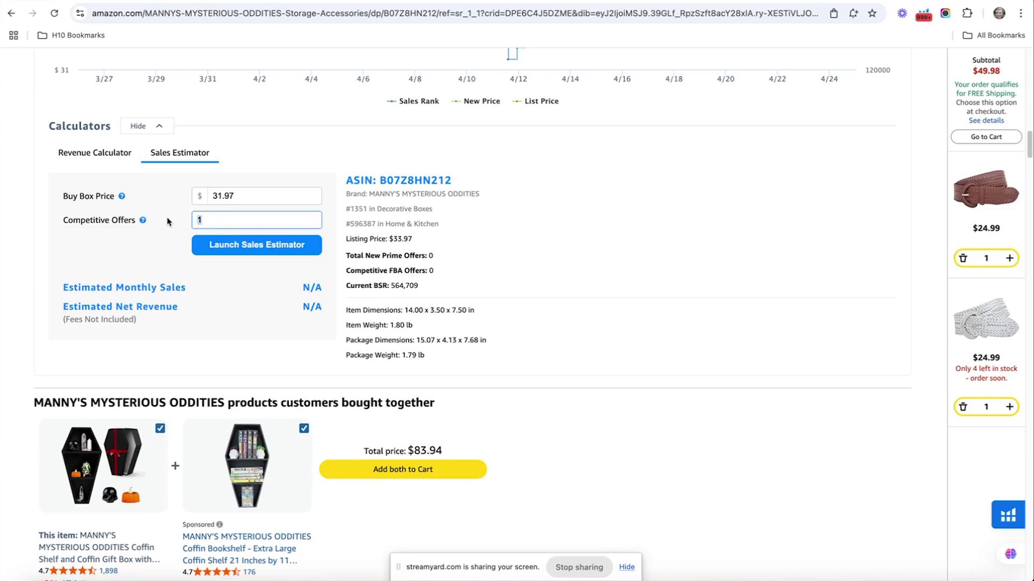
pyautogui.write('5')
pyautogui.click(228, 244)
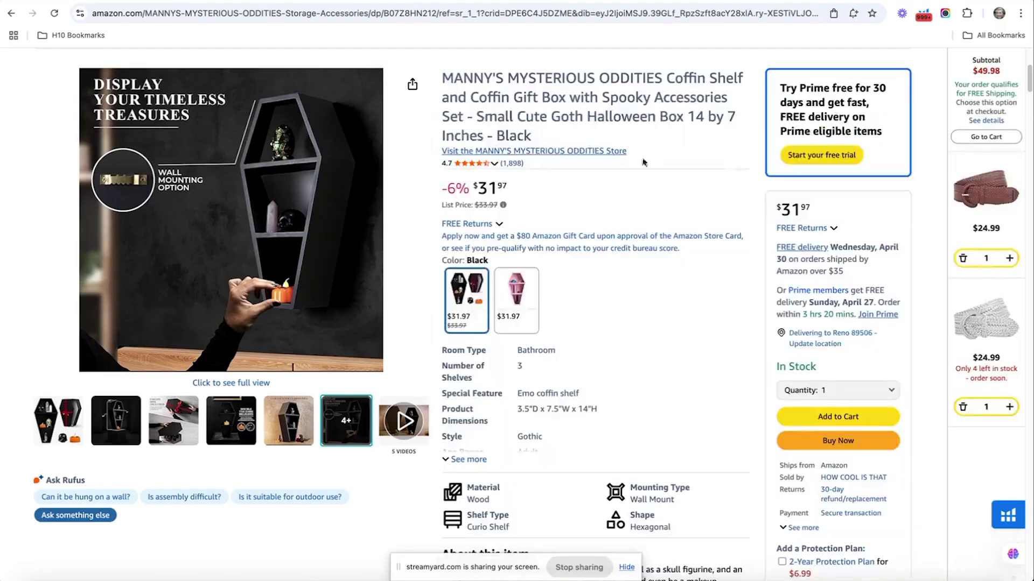
# - Run ASIN Grabber on the coffin shelf listing with Frequently Bought Together enabled
pyautogui.click(923, 15)
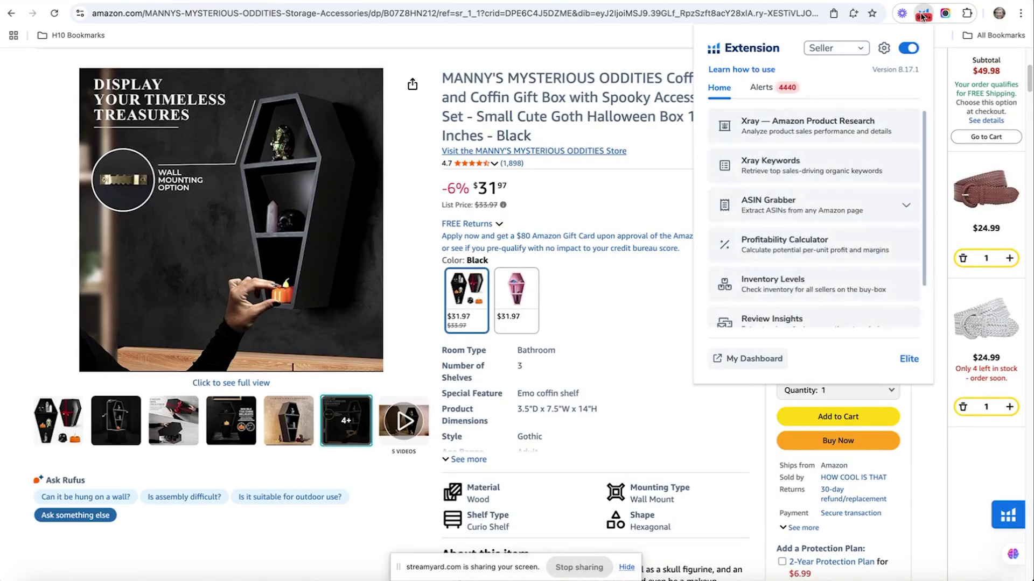
pyautogui.scroll(-1, 780, 159)
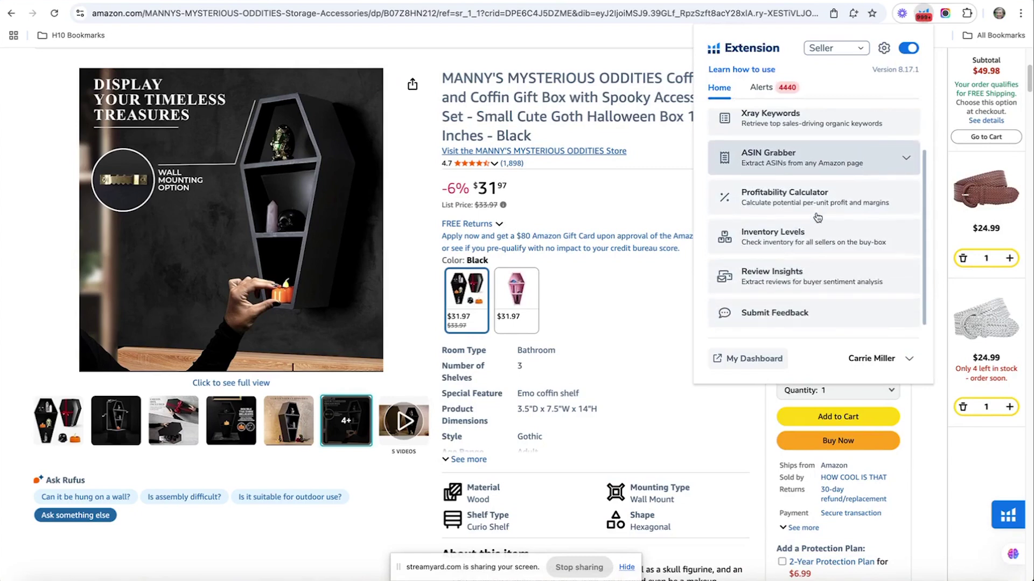
pyautogui.click(776, 161)
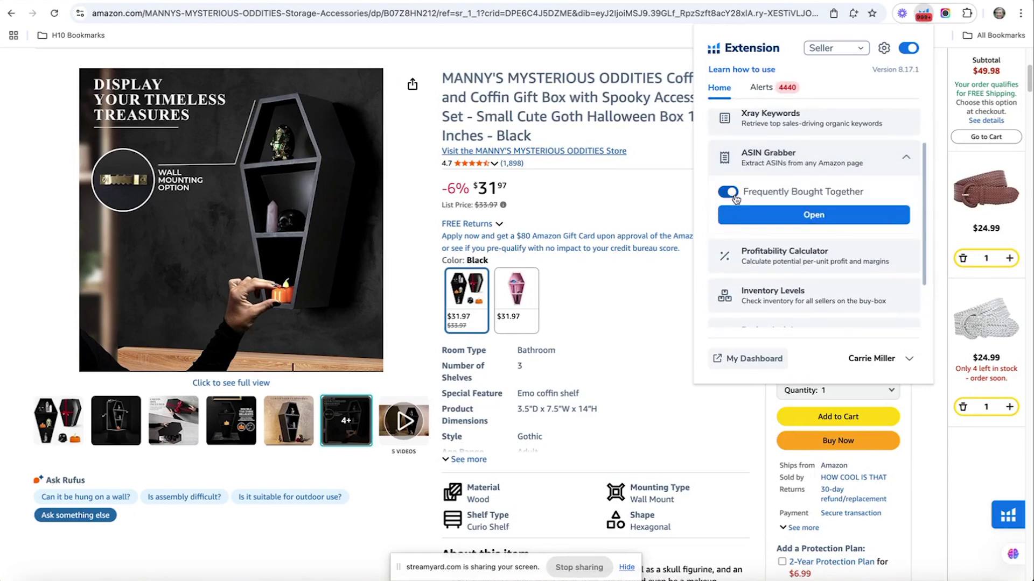
pyautogui.click(761, 216)
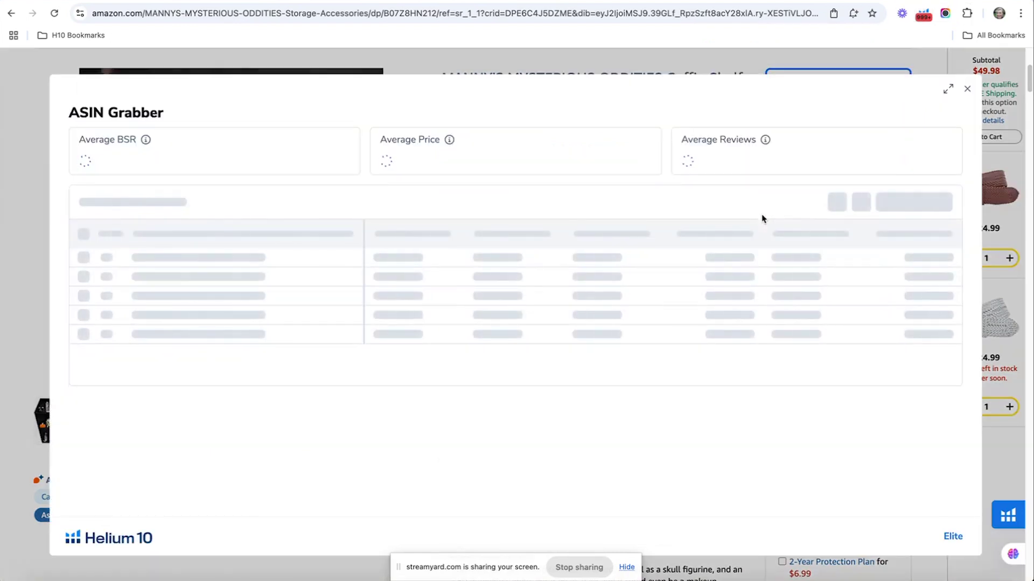